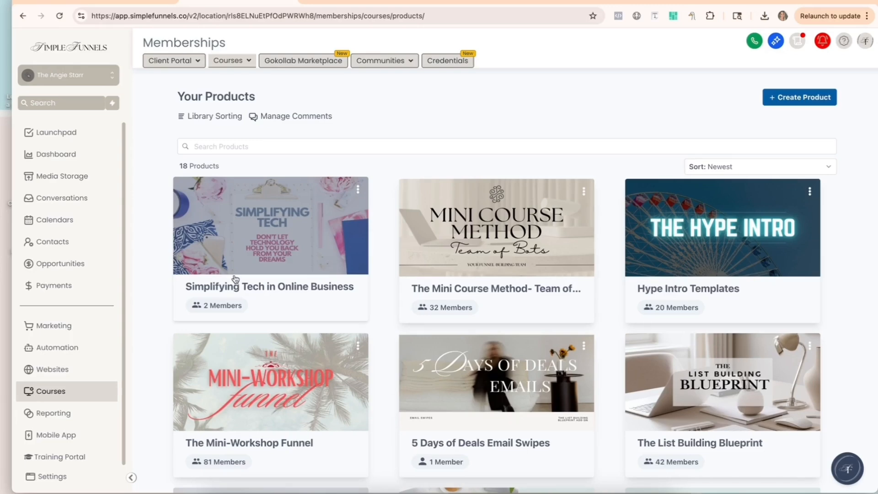
- Open the community groups of the memberships area and start creating a new group
click(122, 2)
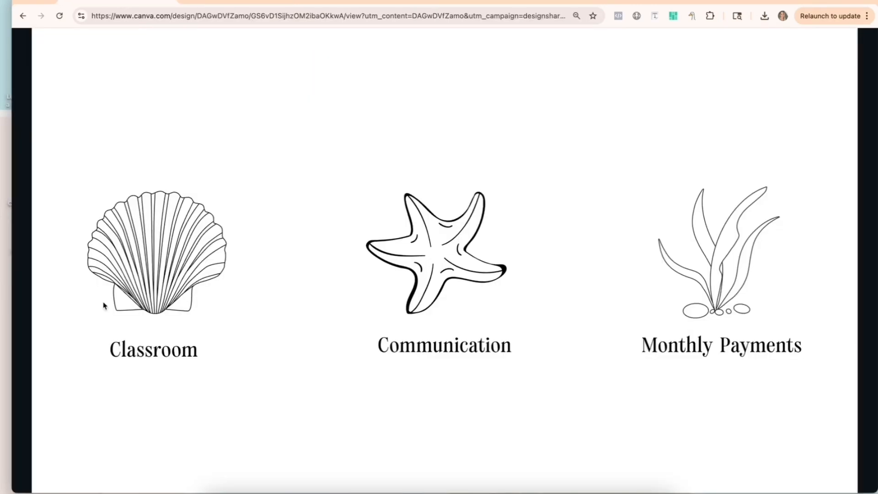
click(215, 6)
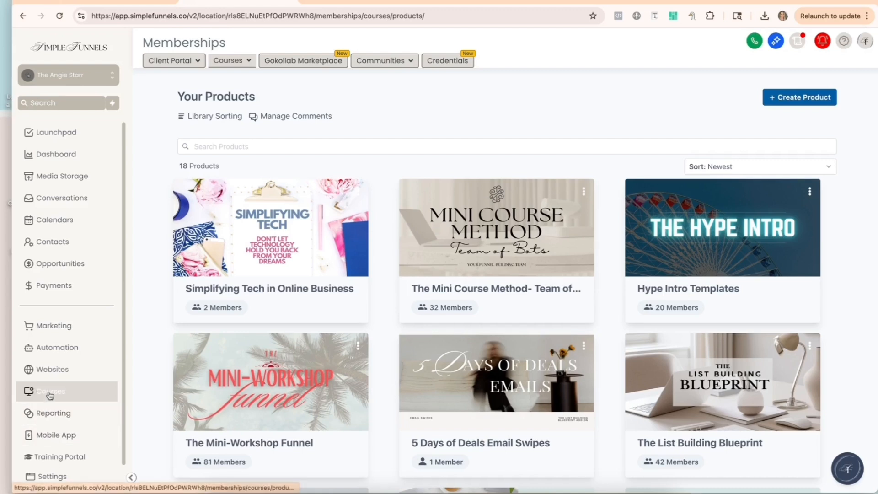
click(383, 61)
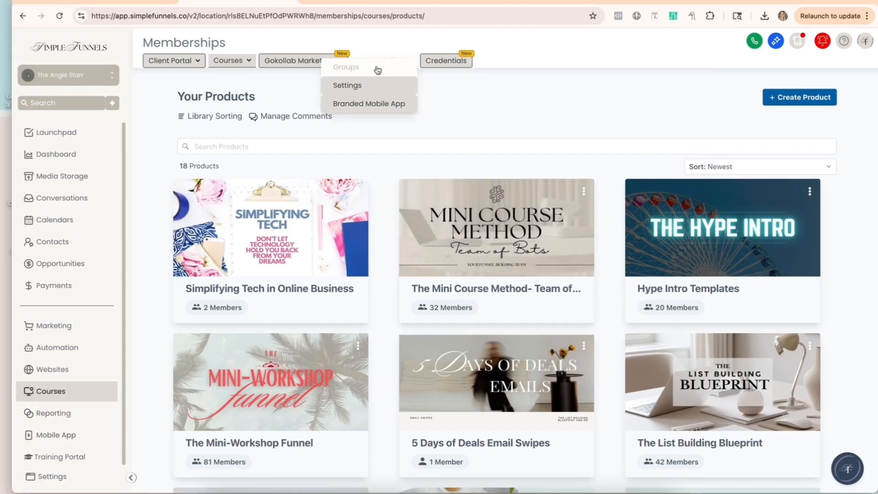
click(379, 69)
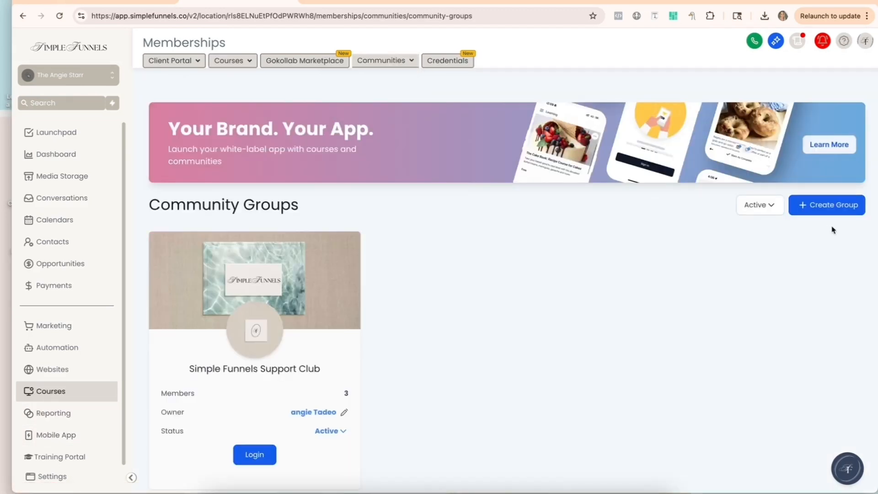
click(824, 215)
- Enter "Simplifying Tech - The Members" as the new group's name
click(750, 201)
text(Si)
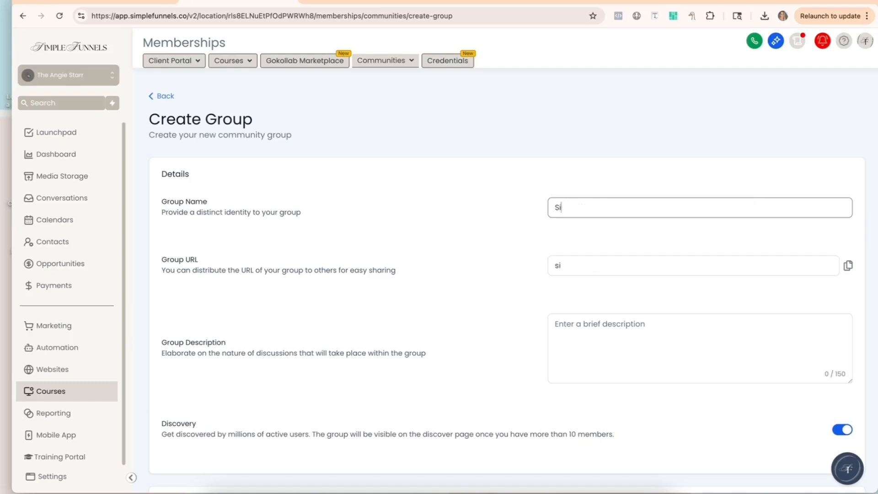
text(mplifying Tech the)
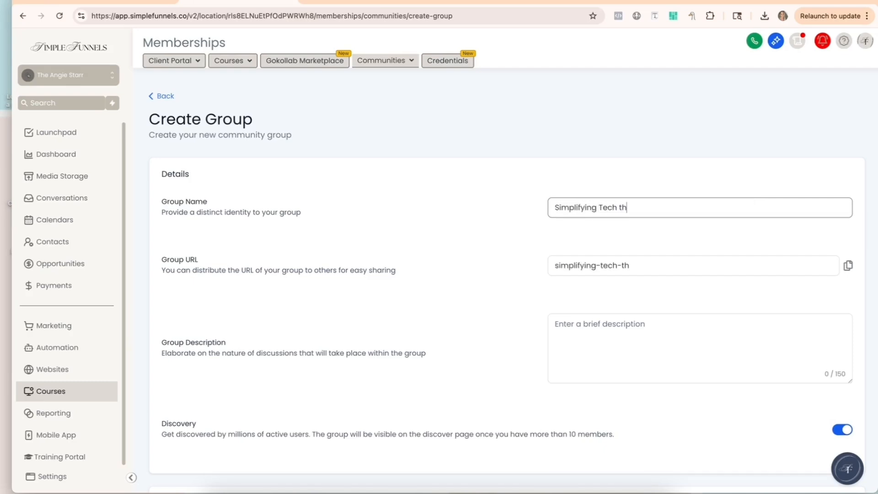
key(BackSpace)
key(BackSpace)
key(BackSpace)
key(BackSpace)
text(- The Members)
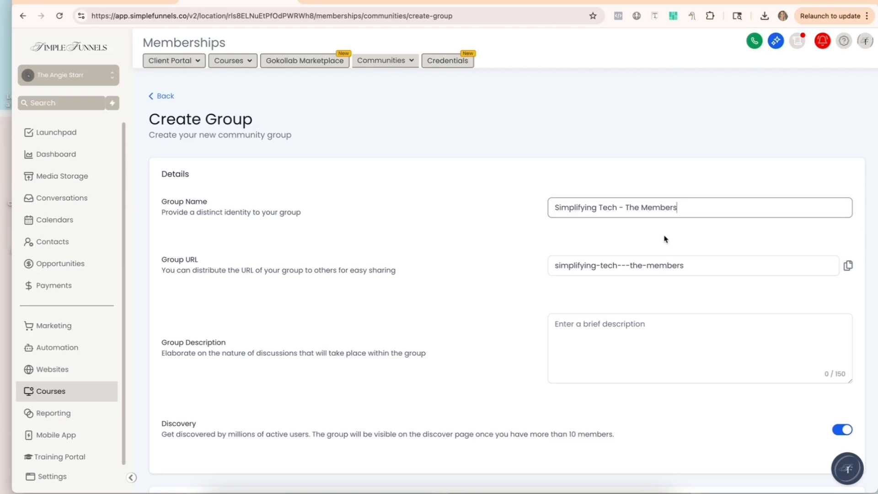
- Change the group name to "Simplifying Tech - The Club" and replace "members" with "club" in the group URL
scroll(676, 315, down, 1)
key(BackSpace)
key(BackSpace)
key(BackSpace)
key(BackSpace)
key(BackSpace)
key(BackSpace)
key(BackSpace)
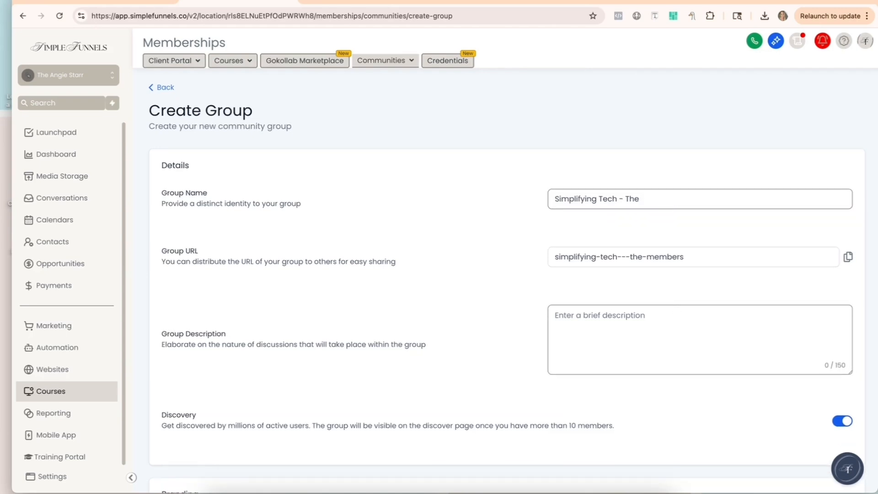
text(Club)
click(690, 254)
drag(690, 254, 648, 255)
text(club)
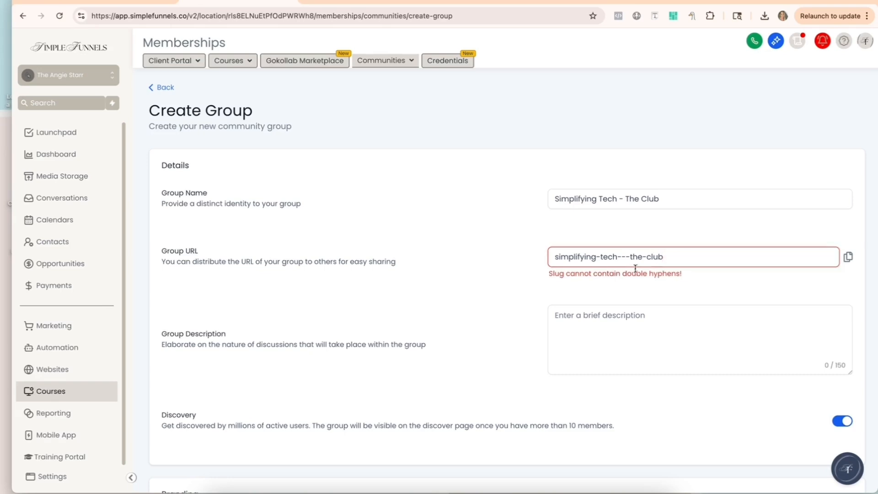
- Remove the extra hyphens so the name reads "Simplifying Tech The Club" and the URL reads "simplifying-tech-the-club"
click(625, 197)
key(BackSpace)
key(BackSpace)
click(627, 256)
key(BackSpace)
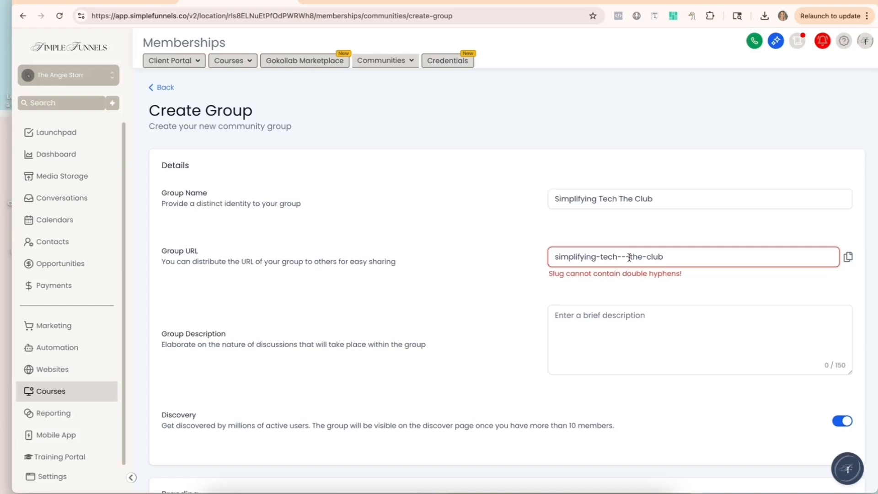
key(BackSpace)
key(BackSpace)
- Enter the group description "This membership is all about tech for online business"
key(Tab)
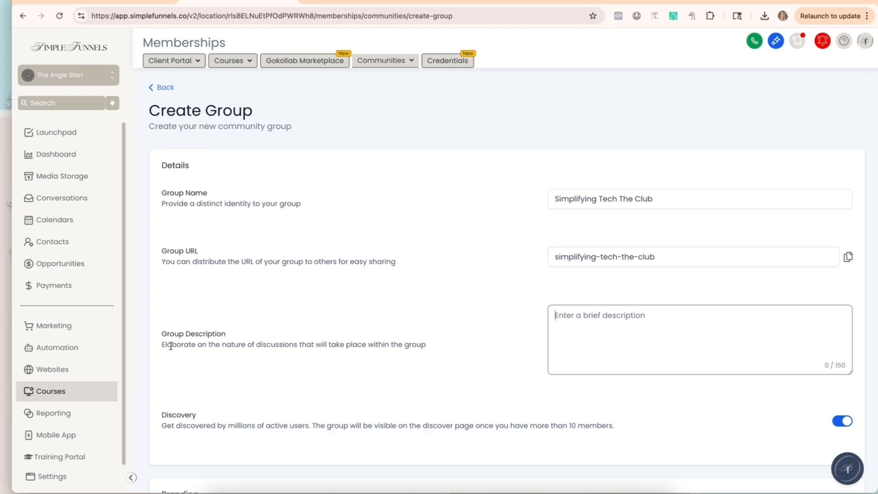
text(This membership is all about tech for online business)
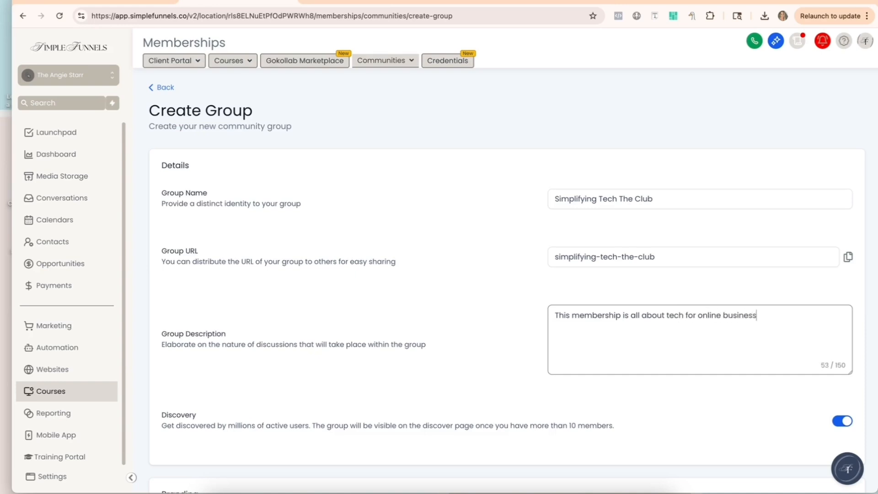
- Turn the group's Discovery option off and back on
scroll(748, 370, down, 5)
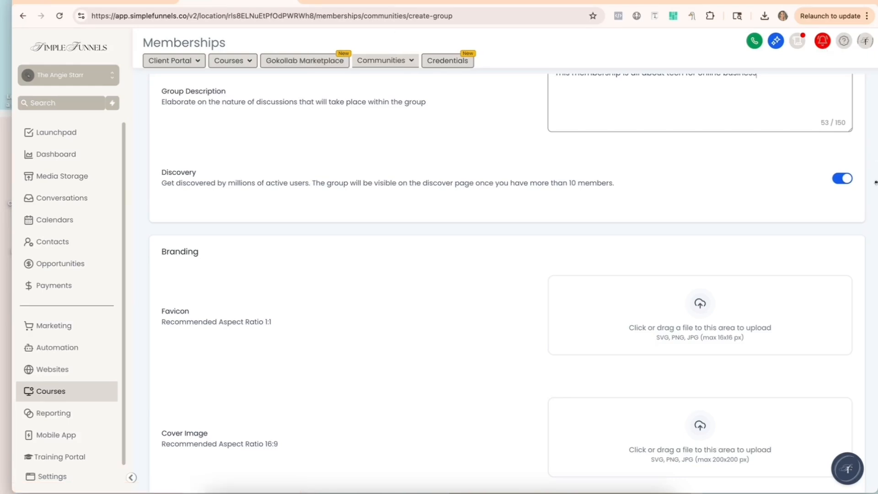
click(839, 182)
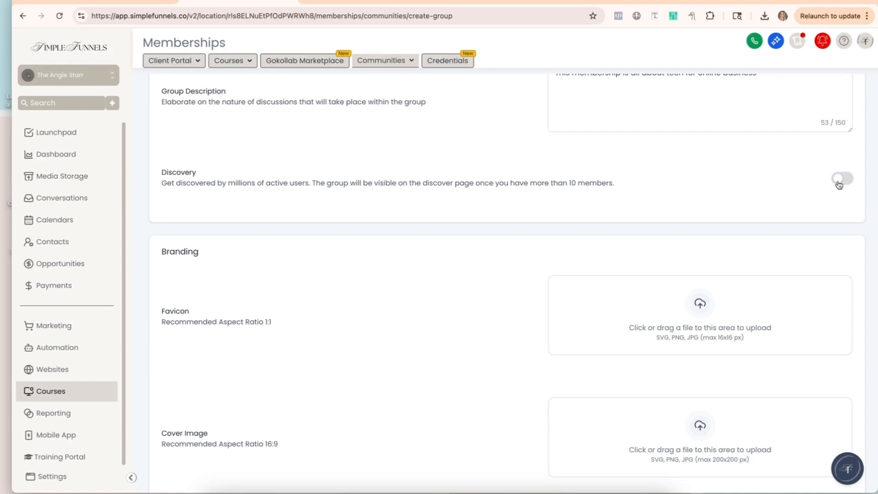
click(839, 183)
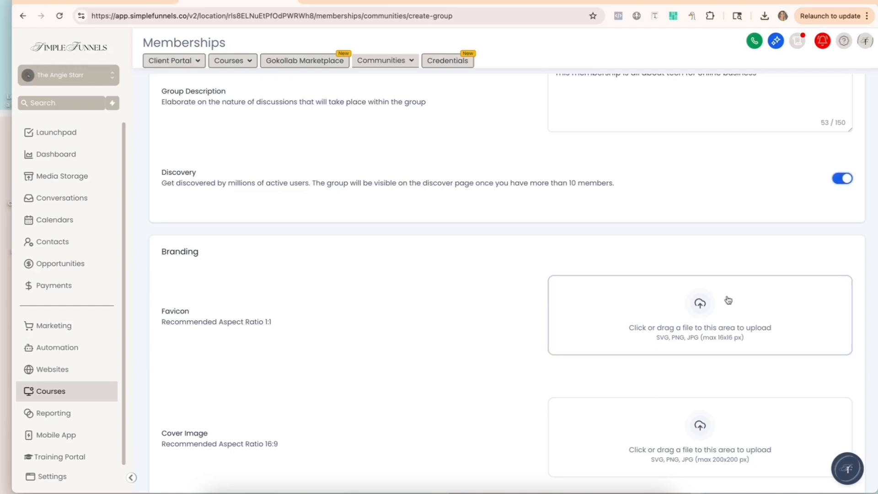
- Try to upload Simplifying (2).jpg from Downloads as the group's favicon
click(683, 311)
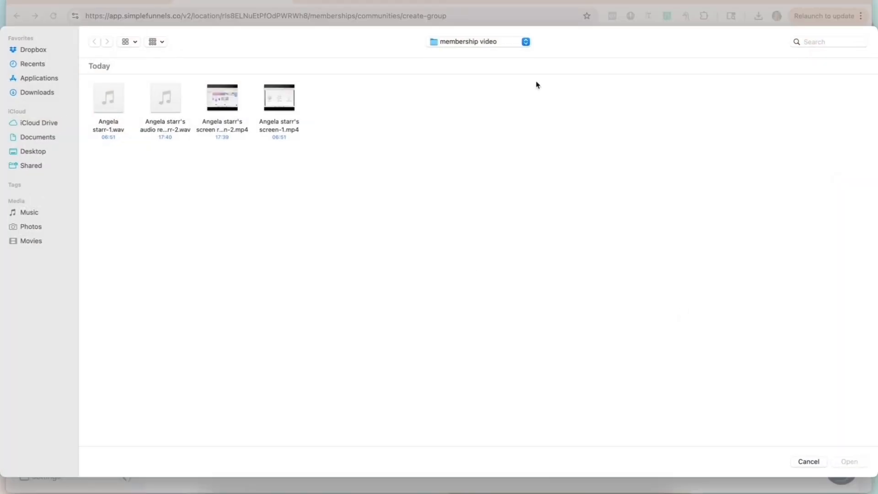
click(30, 90)
click(173, 187)
double_click(173, 188)
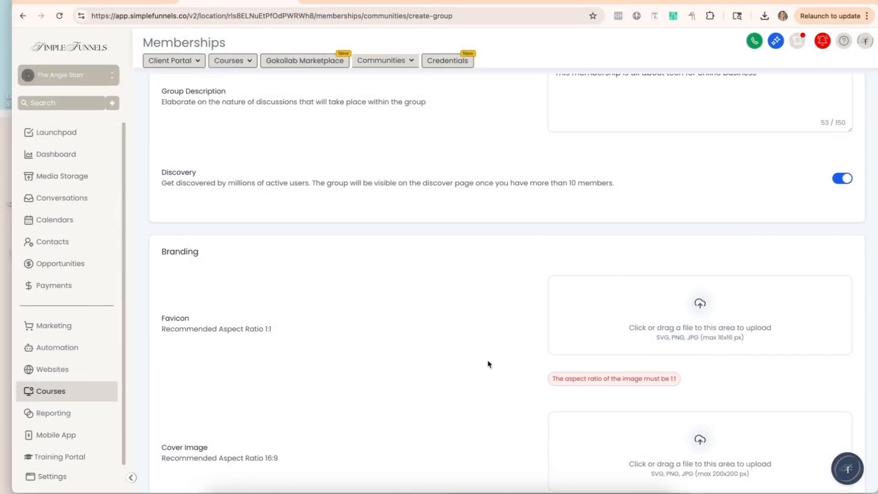
- Upload the square image IMG_7465.JPG from Downloads as the group's favicon
click(676, 327)
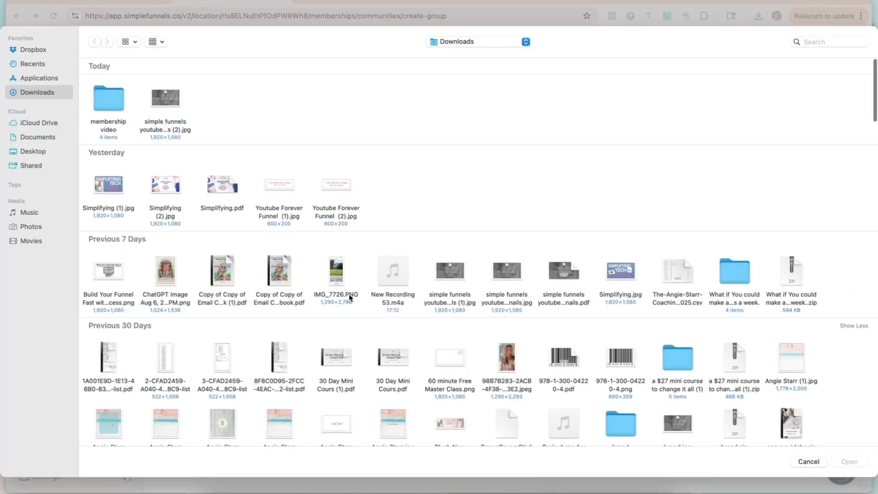
scroll(509, 258, down, 5)
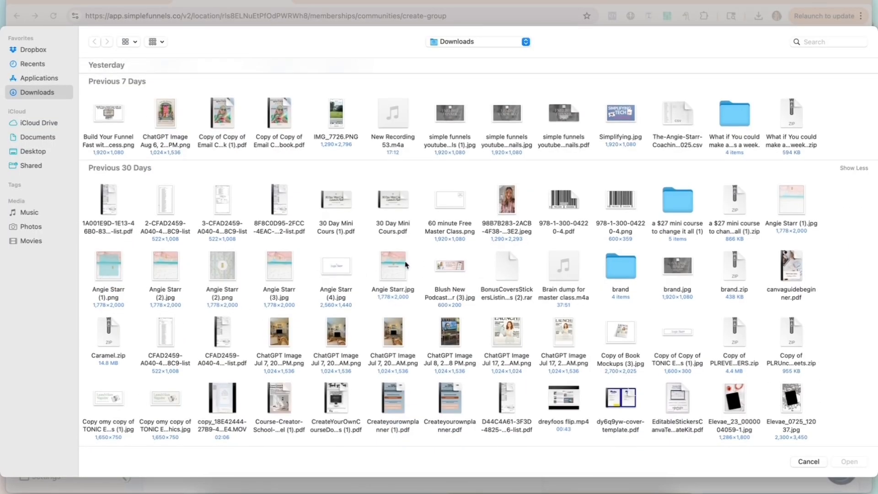
scroll(136, 379, down, 10)
click(170, 363)
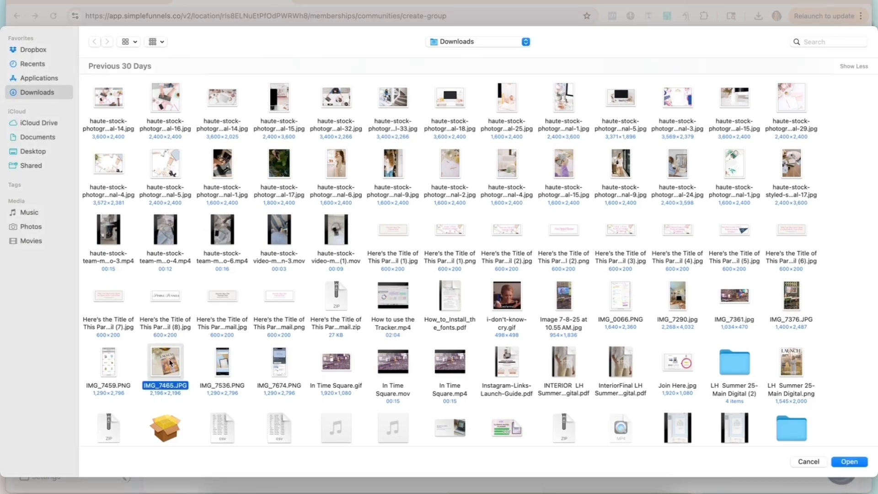
click(851, 462)
- Upload Simplifying (2).jpg from Downloads as the group's cover image
scroll(700, 335, down, 3)
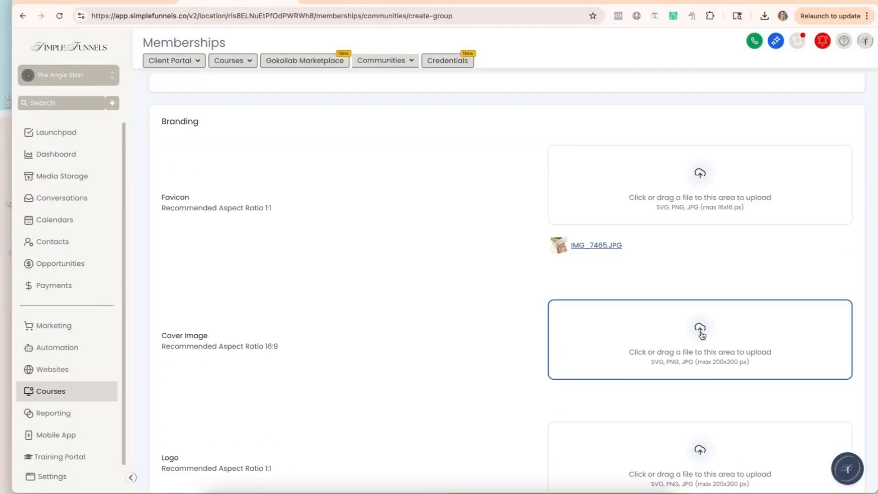
click(701, 334)
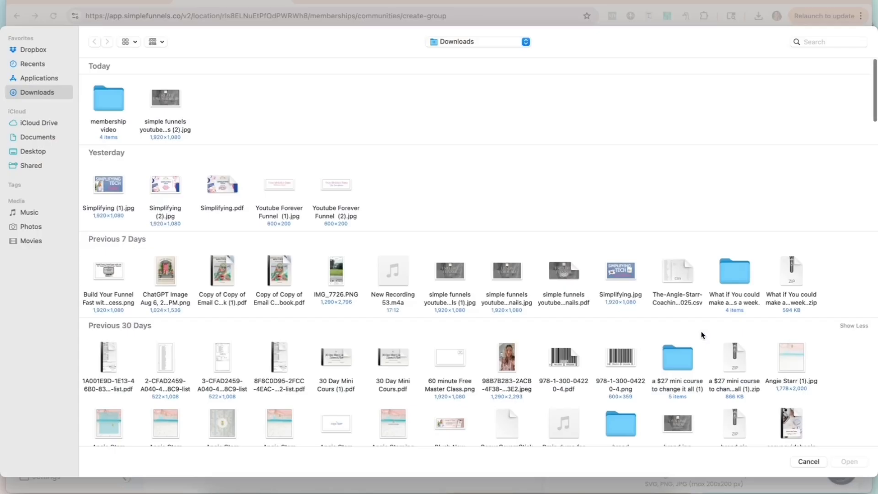
double_click(161, 194)
- Create the community group without uploading a logo
scroll(491, 325, down, 2)
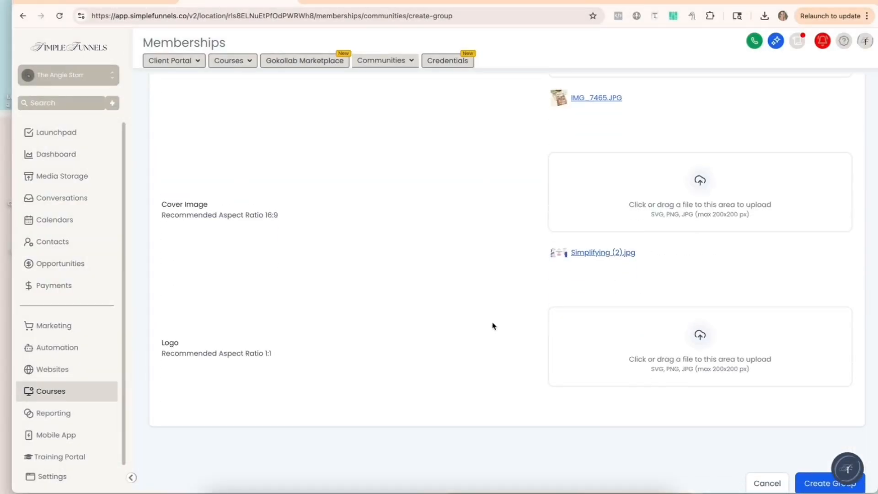
scroll(701, 351, down, 1)
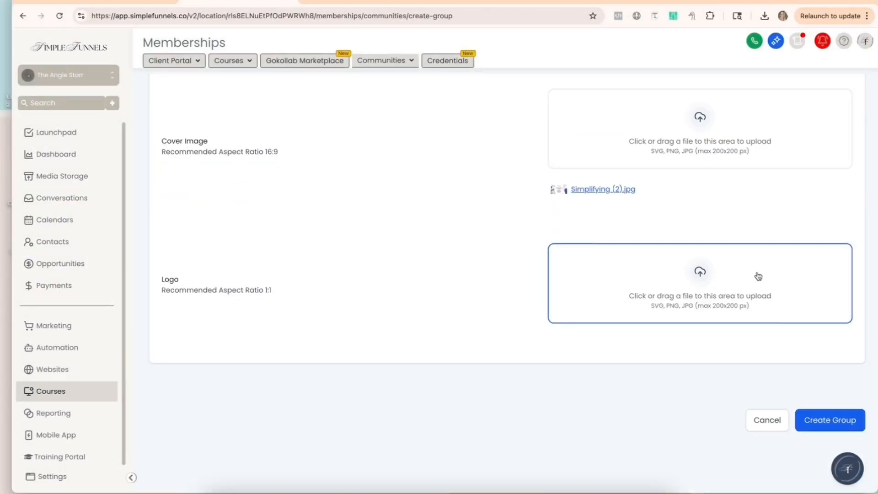
click(832, 426)
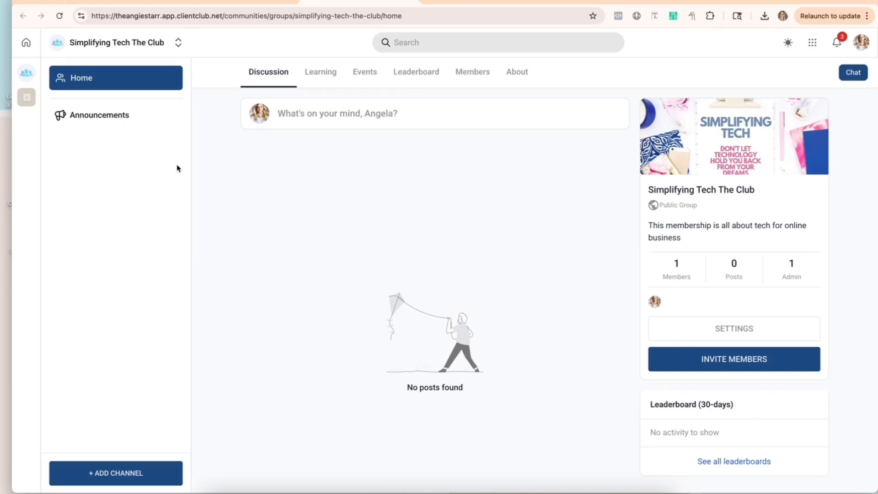
- Draft a discussion post in the new group with the title "Hello" and the text "I have question"
click(321, 72)
click(271, 68)
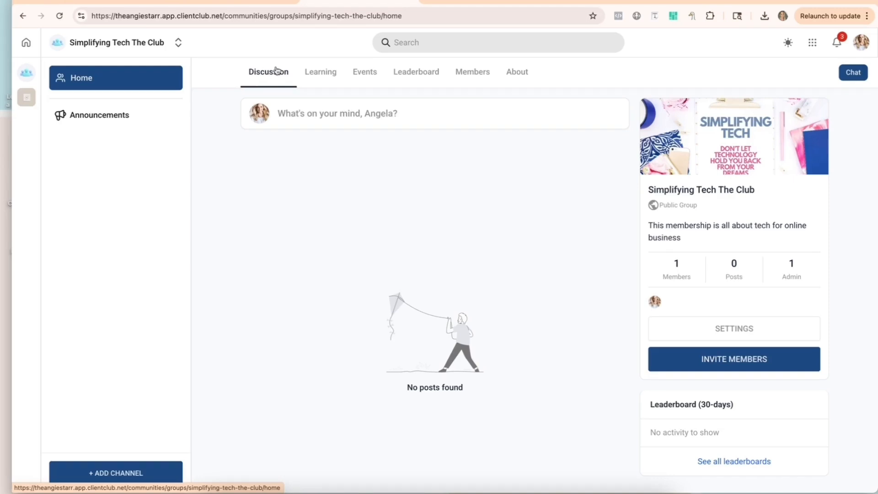
click(311, 112)
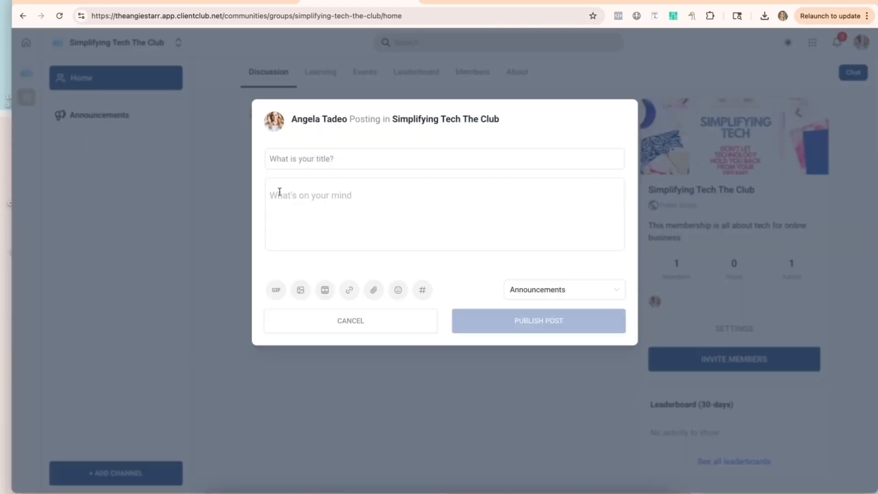
click(284, 152)
text(Hello)
click(295, 189)
text(I have)
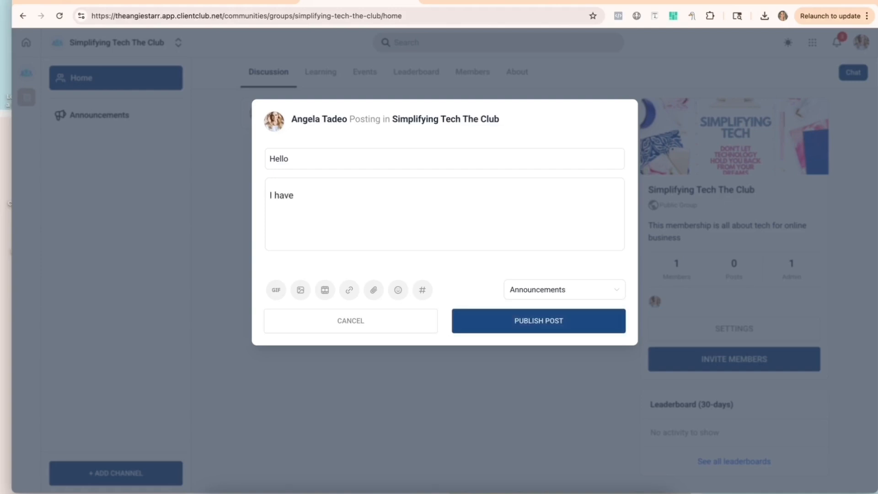
key(Tab)
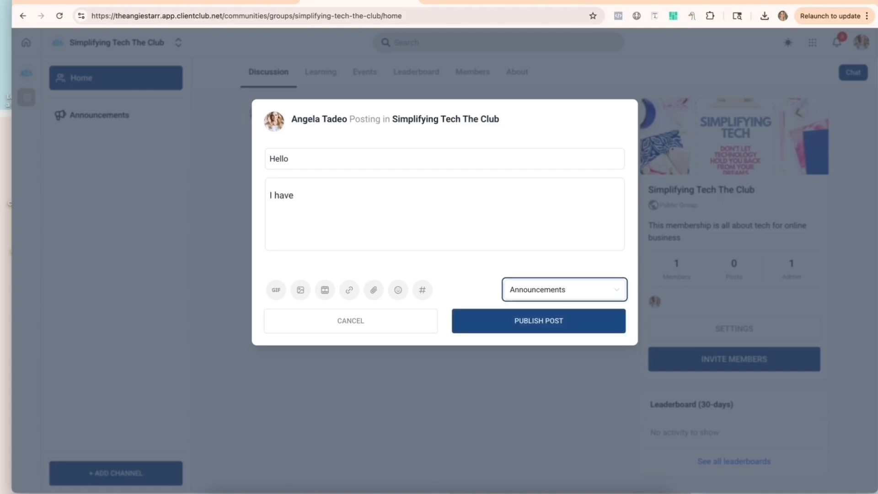
click(302, 195)
text(que)
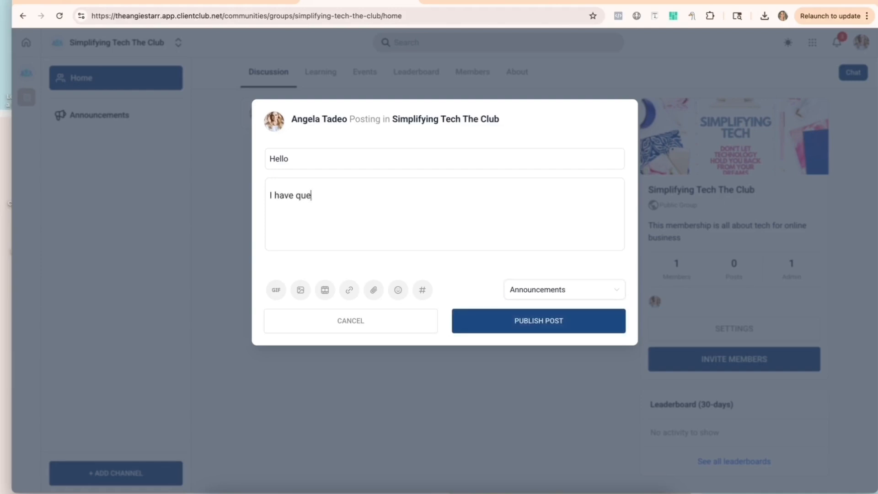
text(stion)
- Check the available channels and publish the post in the Announcements channel
click(555, 289)
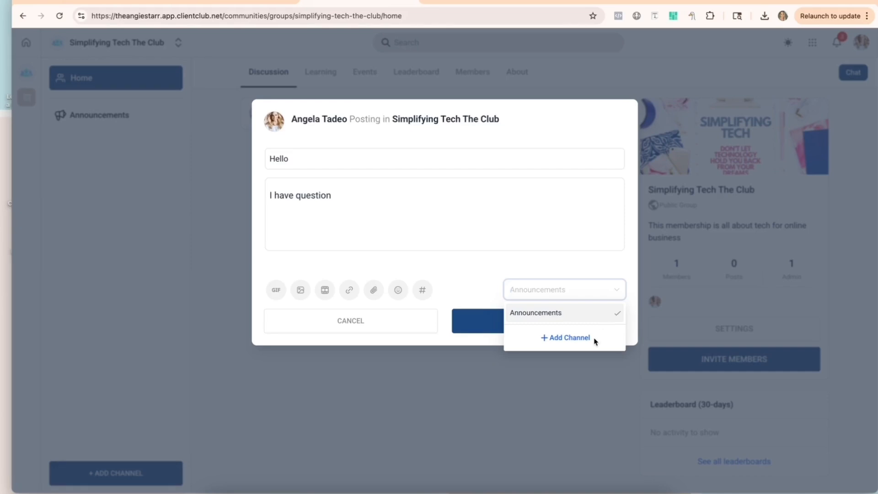
click(586, 258)
click(532, 324)
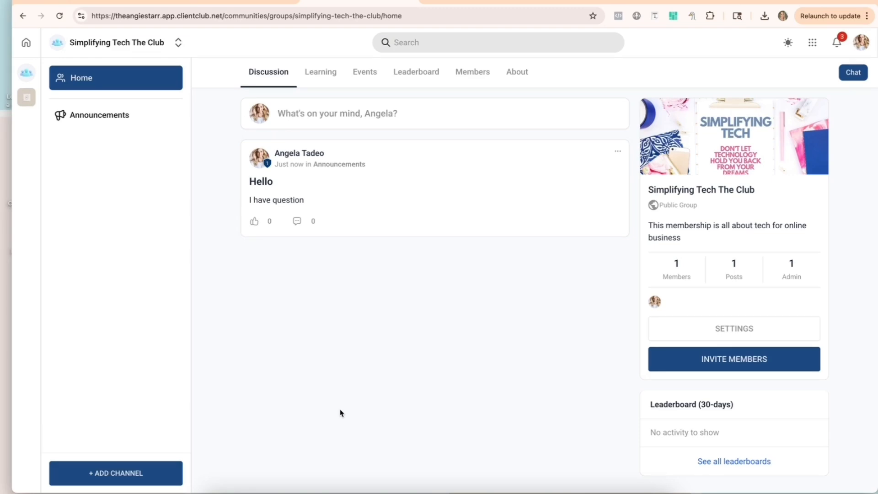
- View the comment area and the likes list of the "Hello" post, closing both
click(309, 223)
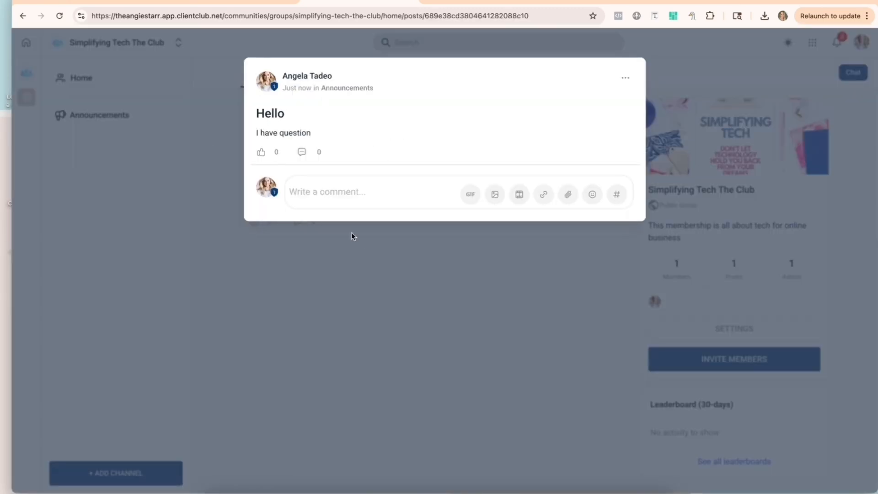
click(302, 290)
click(269, 221)
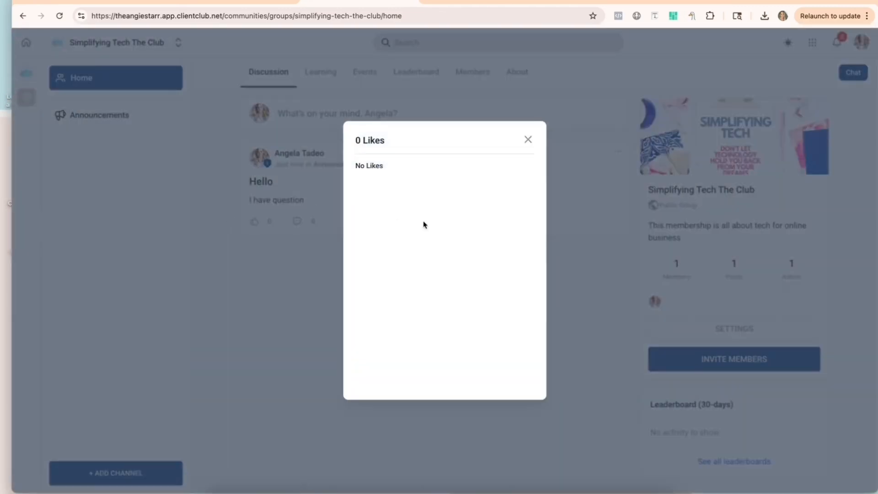
click(528, 140)
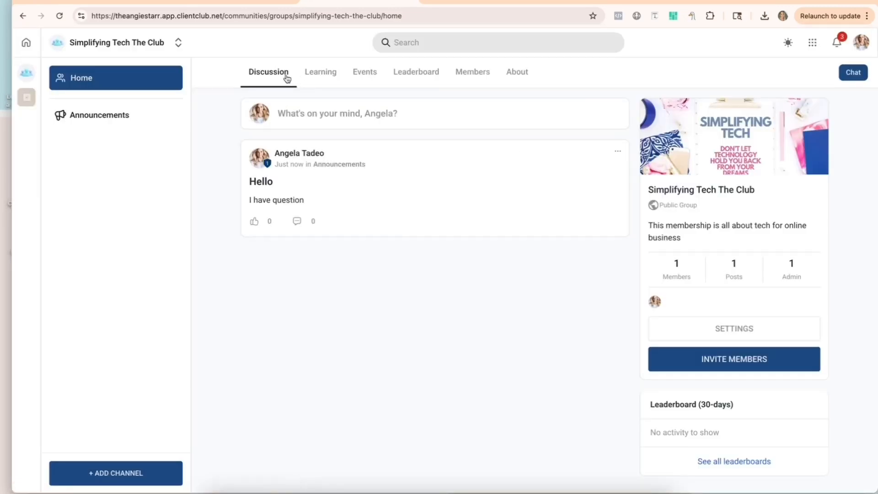
- Open the form for adding a course to the group's Learning section and examine the Level Unlock, Buy Now and Time Unlock visibility options
click(314, 77)
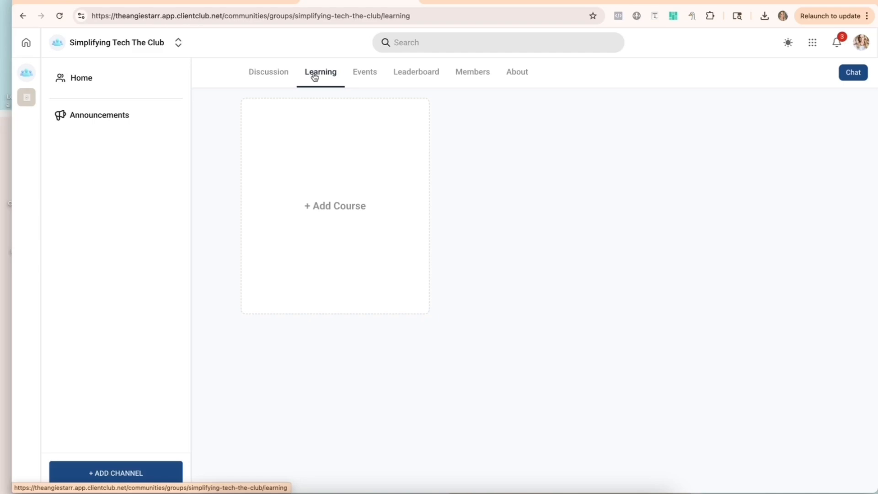
click(324, 206)
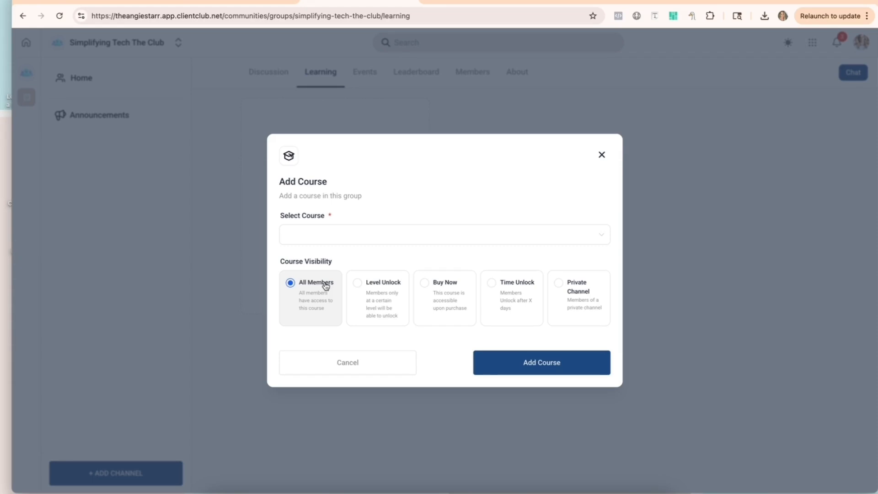
click(377, 297)
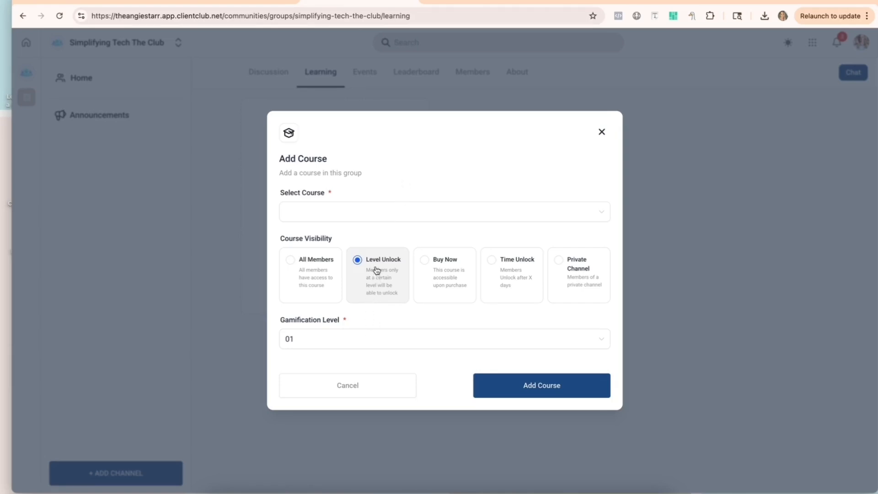
click(437, 273)
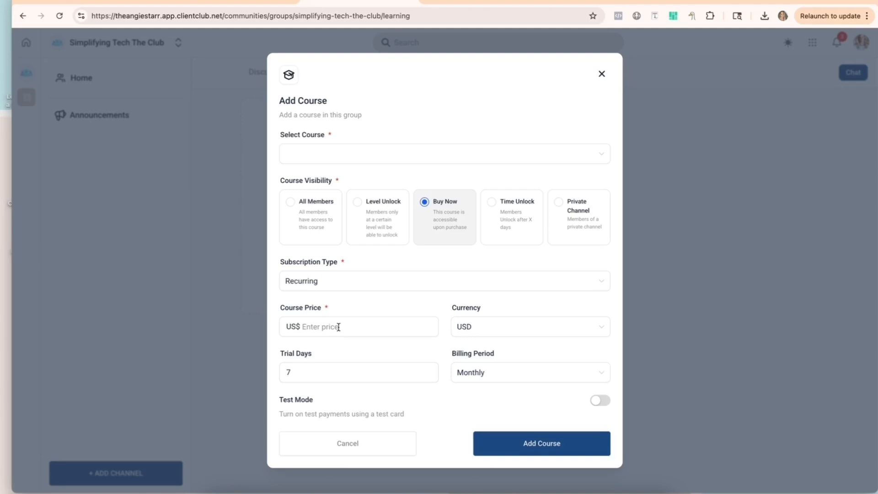
click(562, 378)
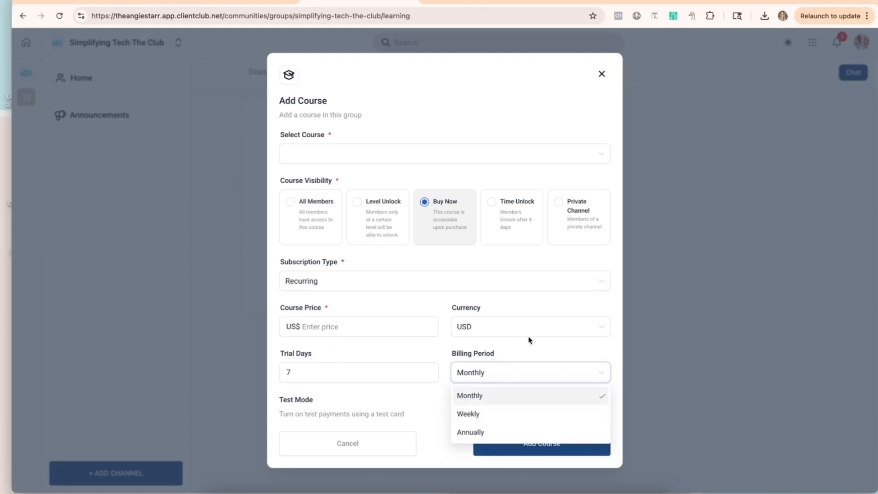
click(543, 345)
click(458, 280)
click(450, 322)
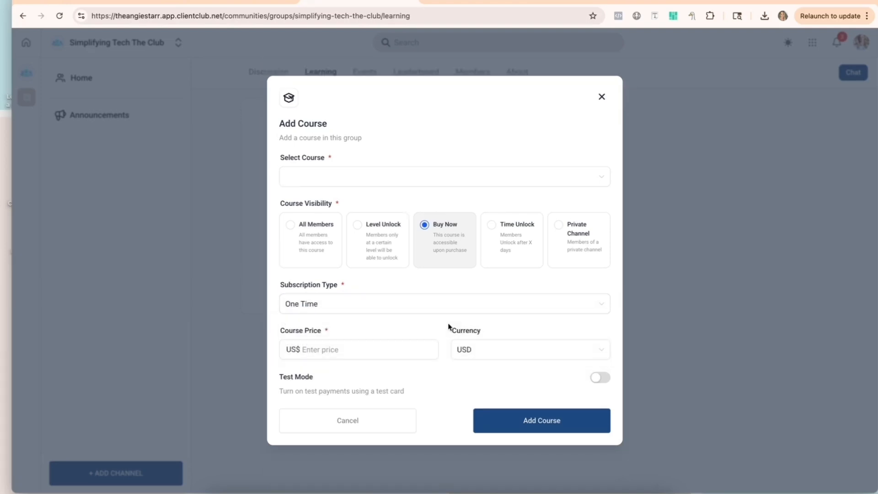
click(522, 240)
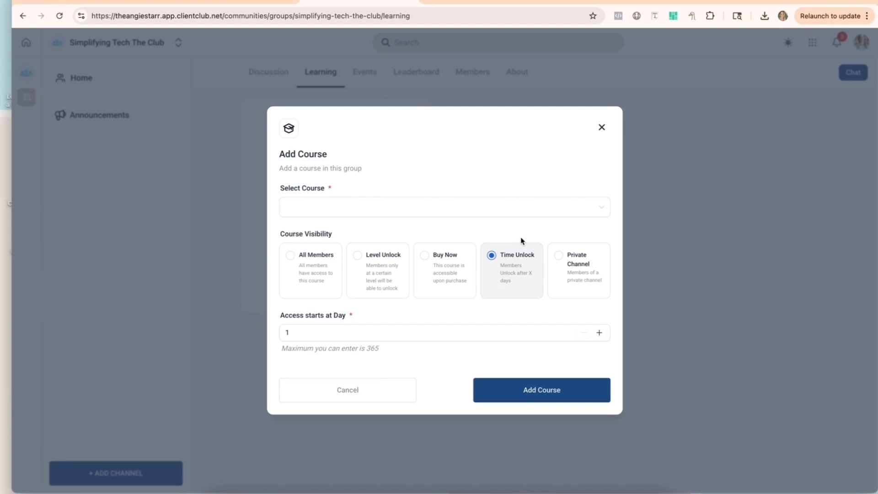
- Add the course "Simplifying Tech in Online Business" to the group with visibility set to All Members
click(293, 256)
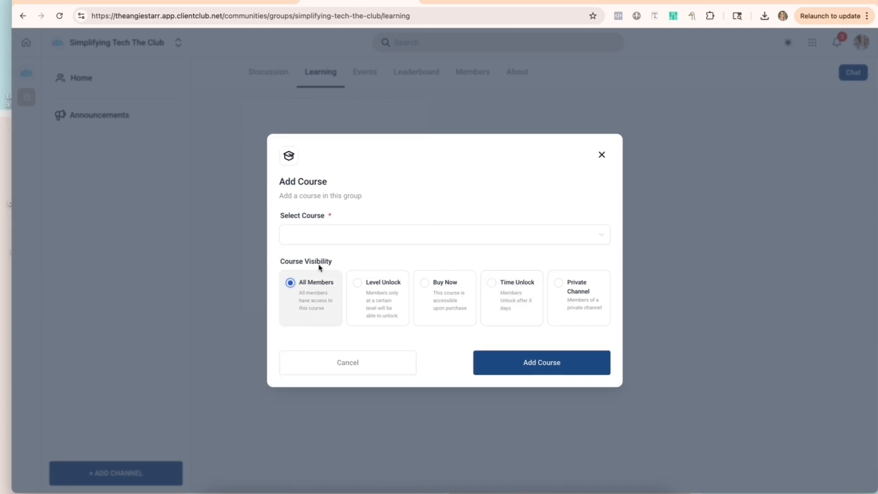
click(391, 238)
scroll(361, 320, down, 3)
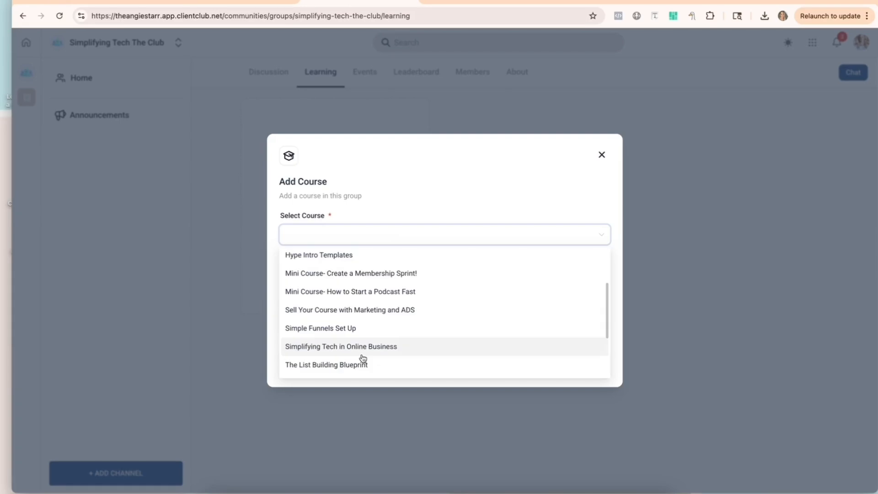
click(364, 348)
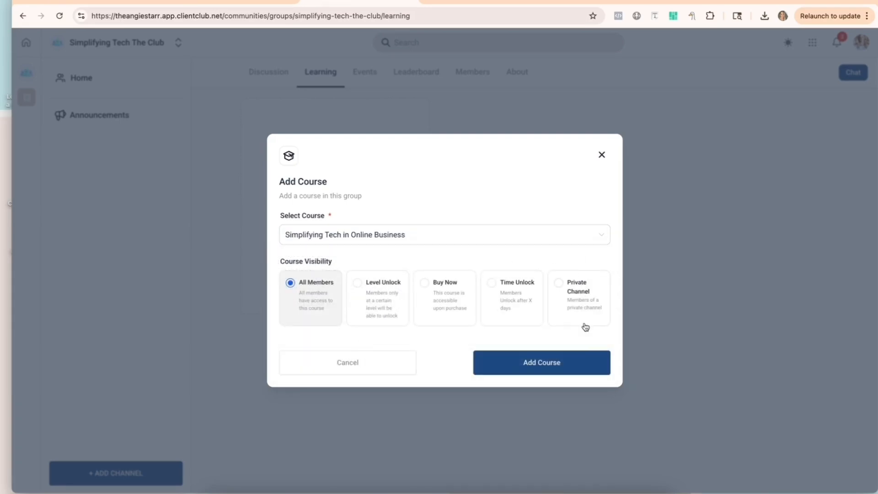
click(573, 365)
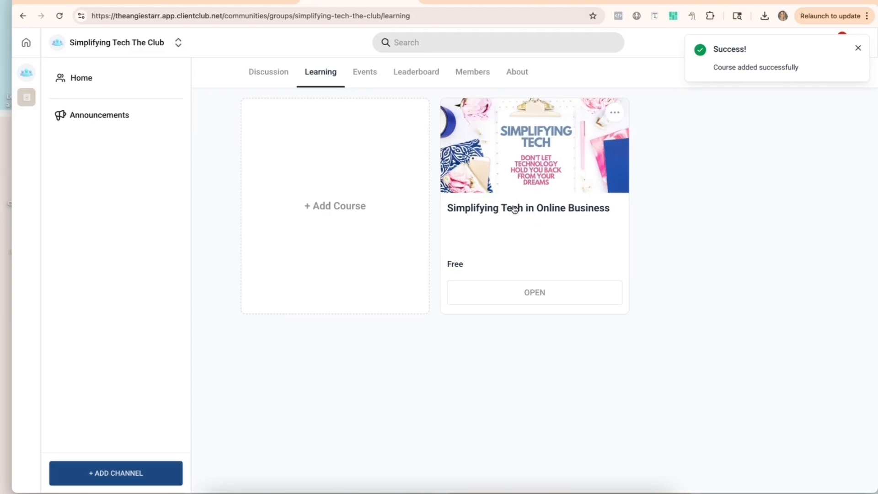
- Add the "Daily Profit Tracker" course to the group with Time Unlock visibility and access starting at day 60
click(332, 197)
click(349, 235)
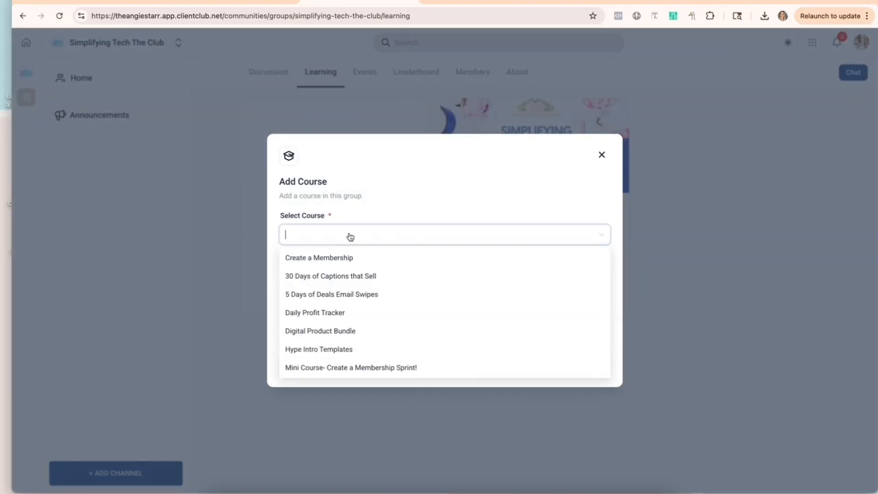
click(337, 311)
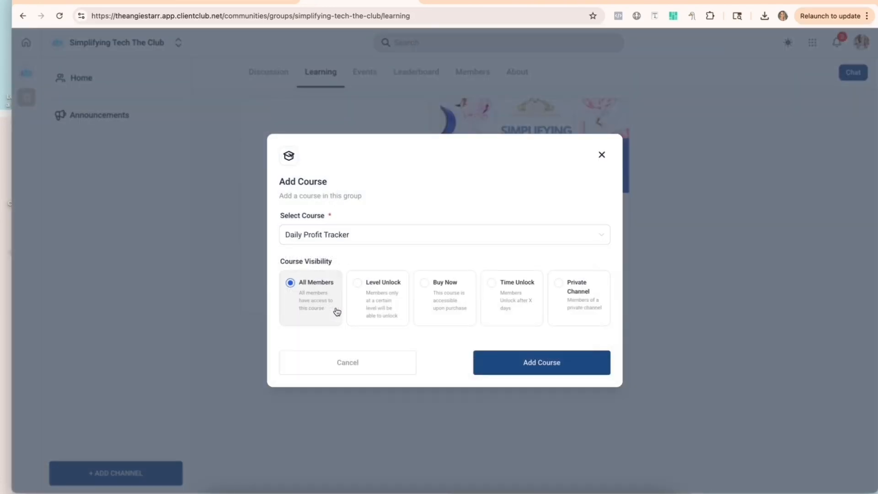
click(528, 306)
click(365, 333)
key(BackSpace)
text(60)
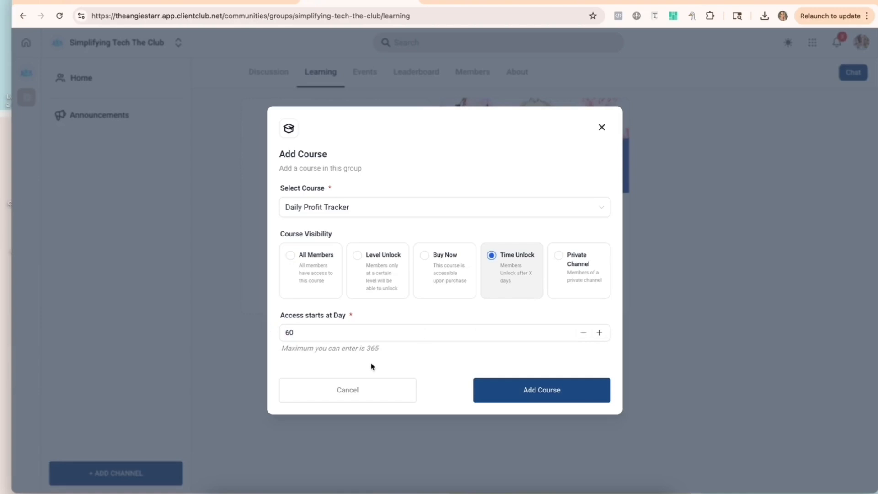
click(546, 391)
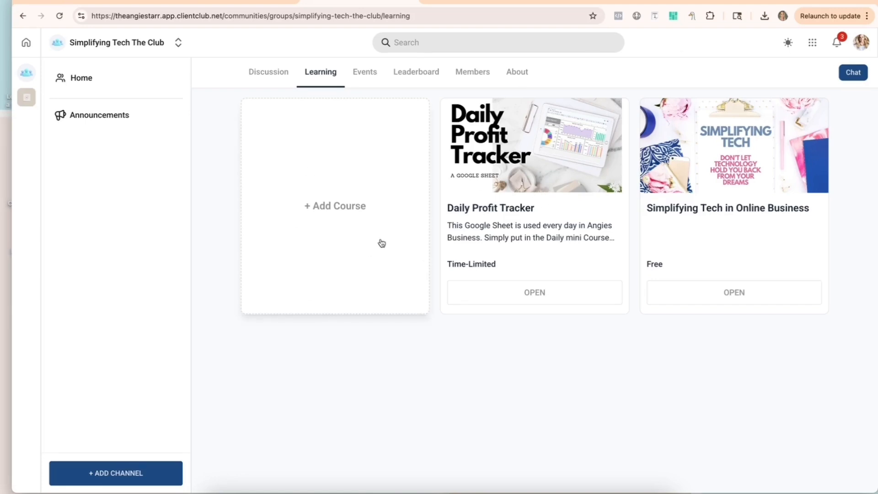
- Start a new event in the group's calendar, title it as a Q and A with the host, and set its location to Zoom
click(374, 74)
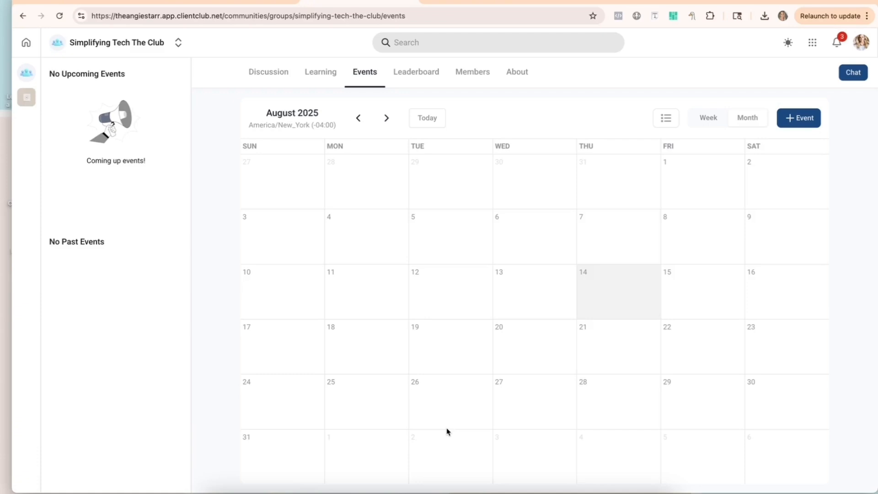
click(799, 119)
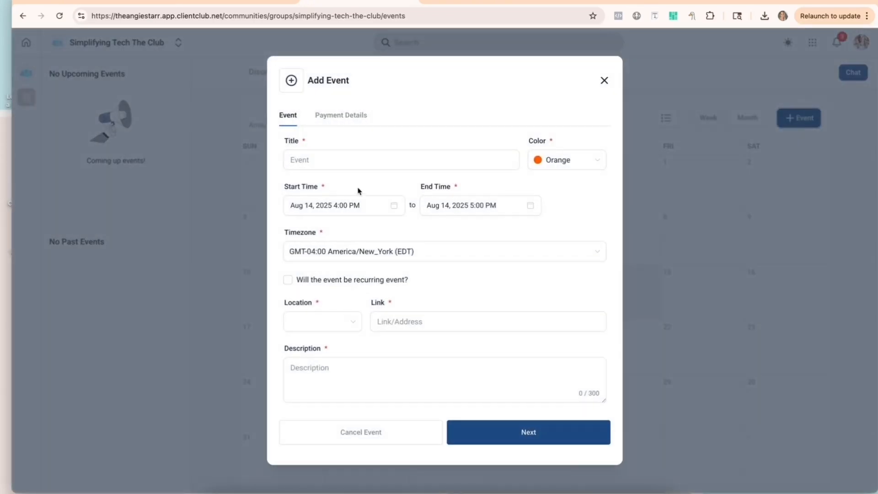
click(348, 157)
text(q and a with angie)
click(311, 323)
click(320, 344)
click(401, 319)
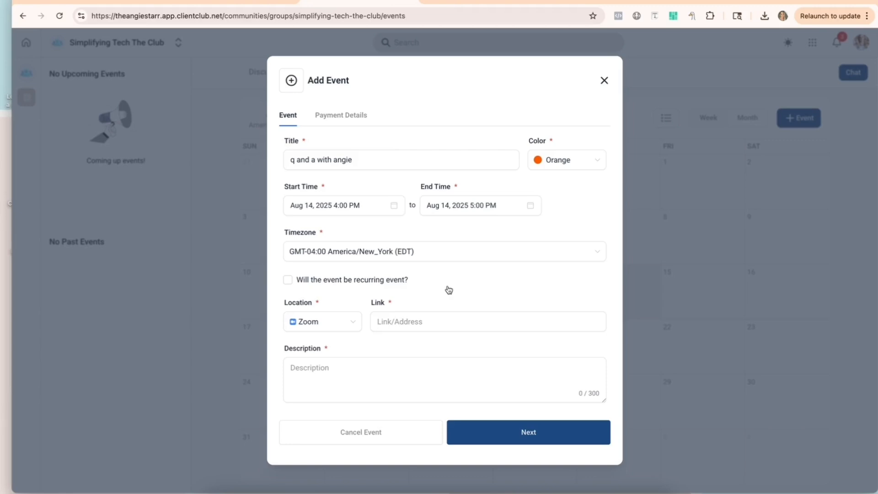
- Fill the event's link and description with a web address copied from another browser tab and create it as a free event
click(429, 1)
text(b)
key(Down)
key(Return)
click(266, 18)
key(ctrl+c)
click(359, 2)
click(400, 316)
key(ctrl+v)
click(329, 385)
key(ctrl+v)
click(522, 441)
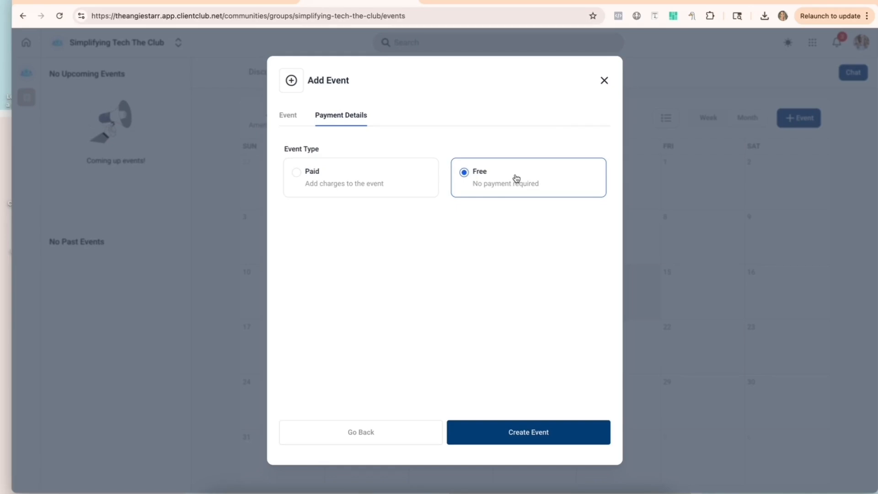
click(540, 432)
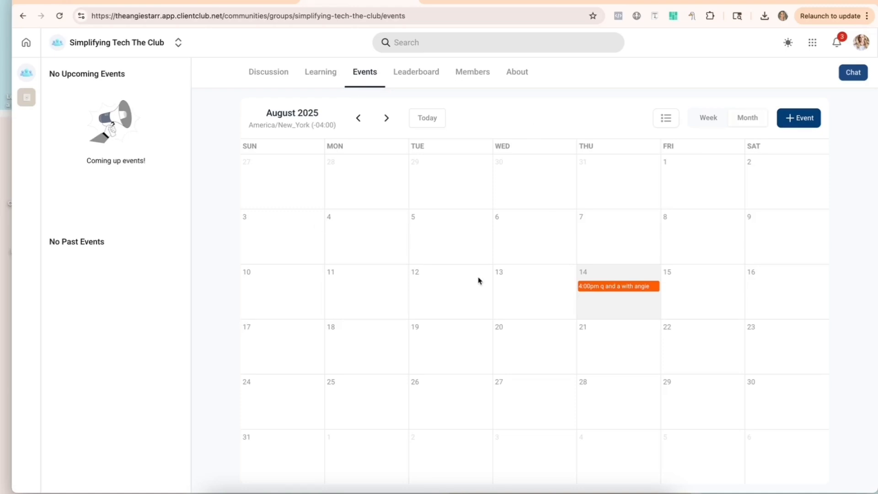
- Look through the group's Leaderboard, Members and About pages
click(412, 72)
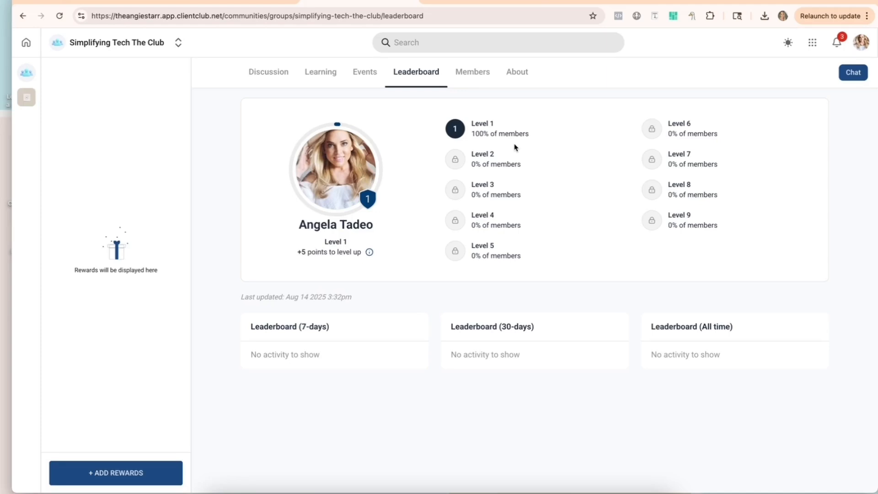
click(477, 76)
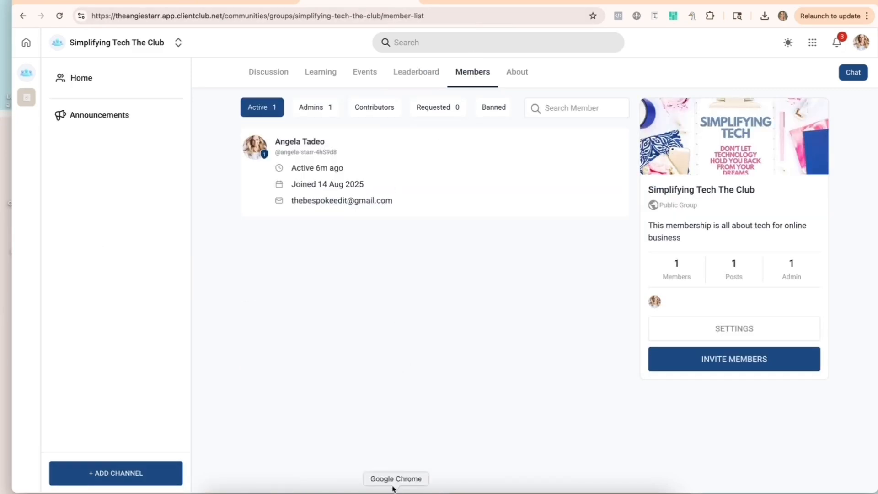
click(520, 75)
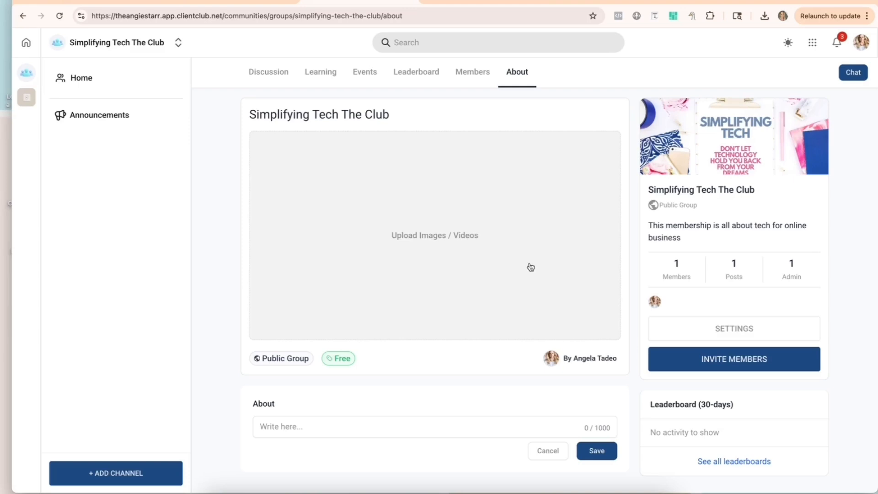
scroll(530, 267, down, 1)
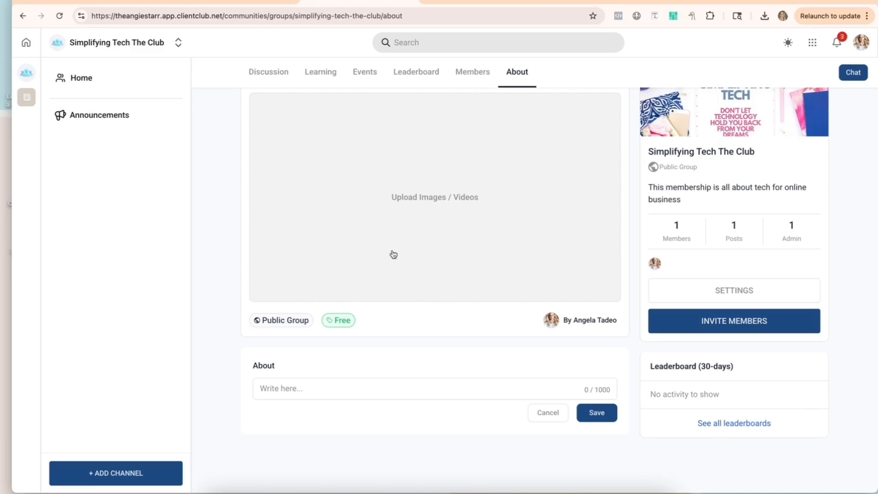
scroll(393, 254, up, 1)
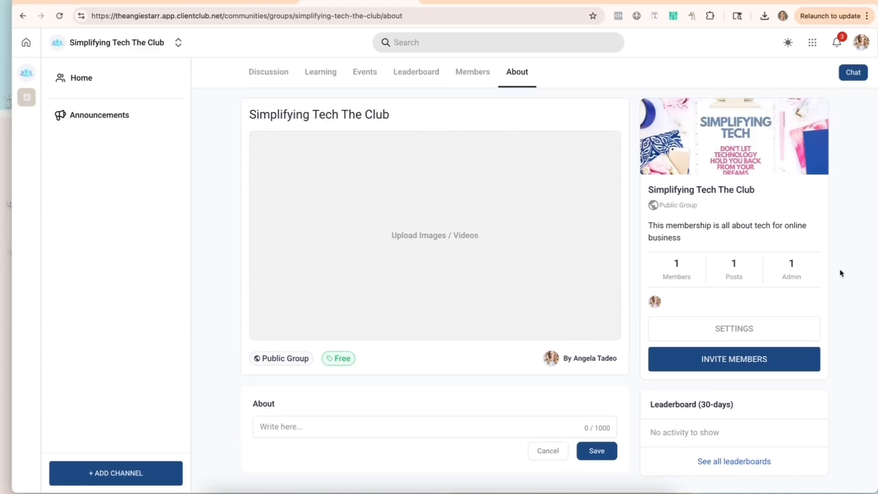
- Add a recurring US$20 monthly subscription price with 0 trial days in the group's settings
click(737, 331)
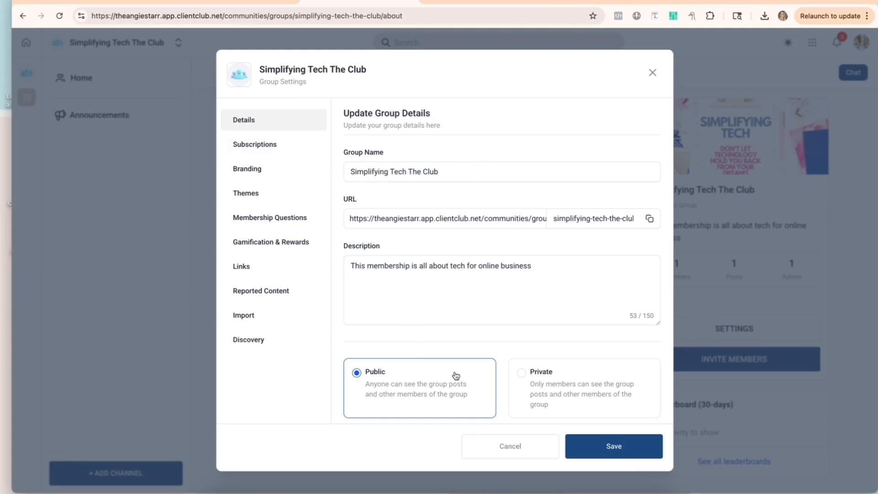
click(253, 149)
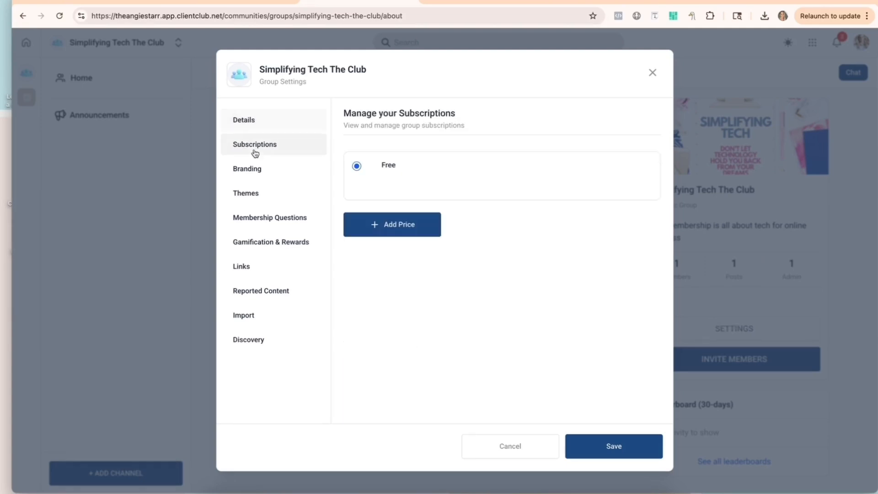
click(394, 233)
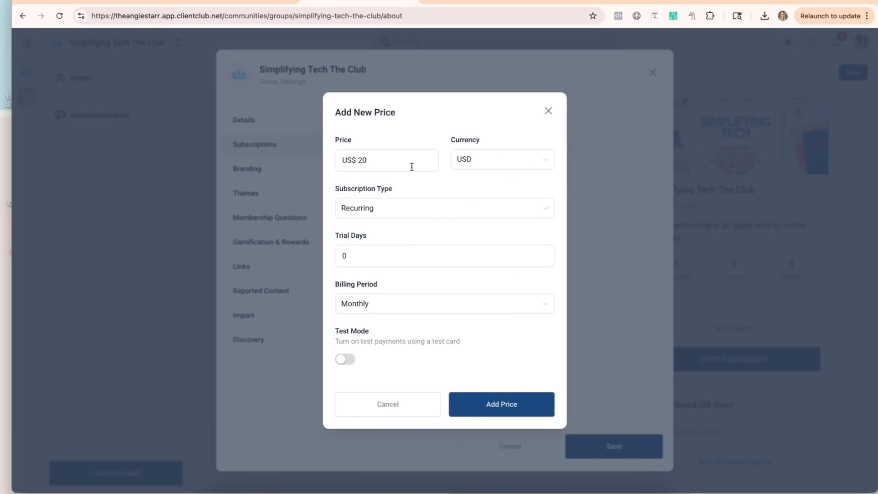
click(512, 414)
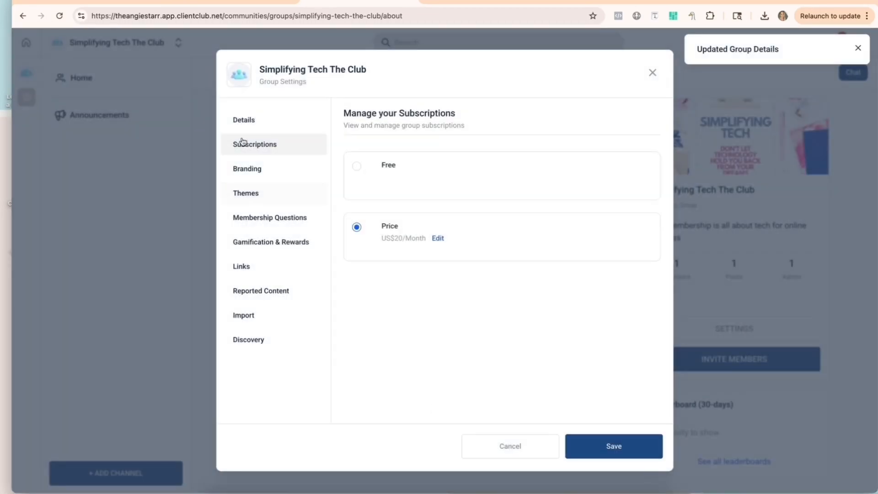
- Review the group's branding uploads, preview the Sunny Delight and Default themes, and select the Zesty Citrus community theme
click(250, 169)
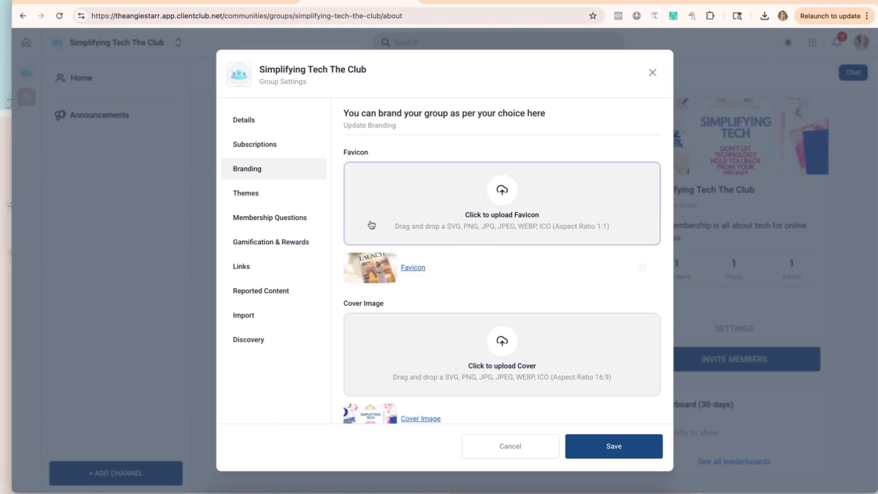
scroll(396, 350, down, 4)
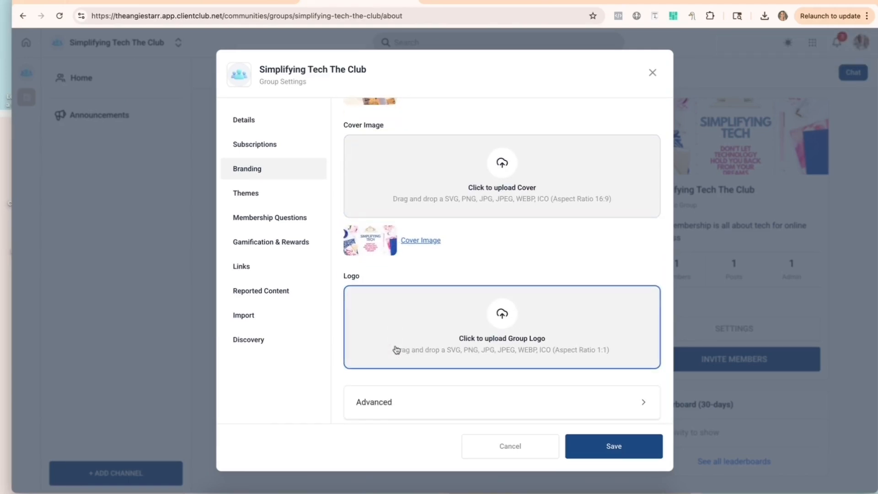
click(250, 190)
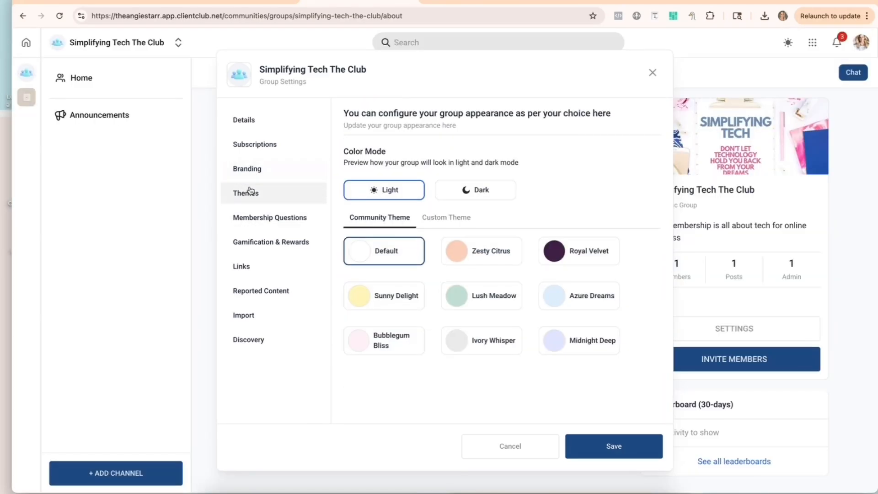
click(508, 256)
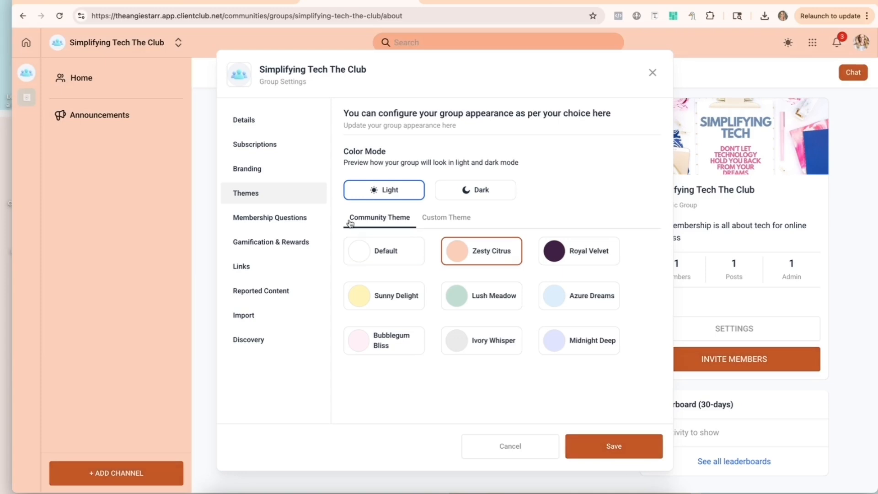
click(370, 300)
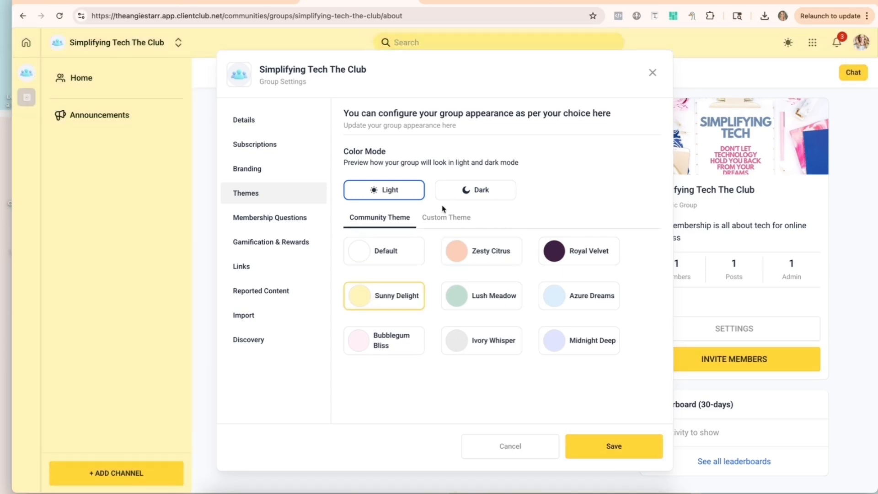
click(398, 254)
click(496, 256)
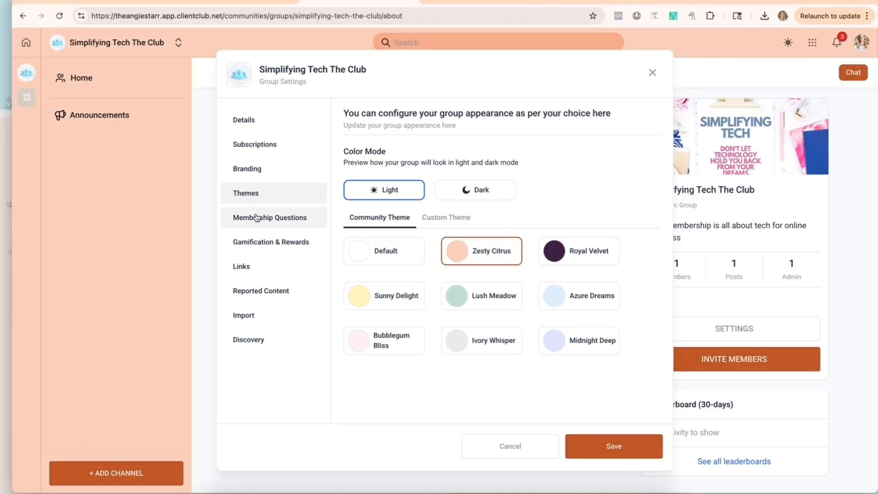
- Preview the Azure Dreams theme and review the group's membership questions, rewards and gamification level settings
click(594, 297)
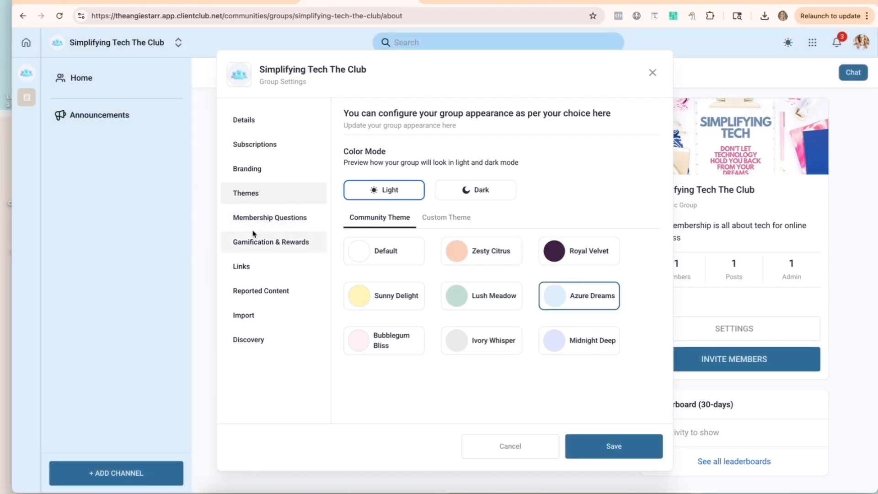
click(253, 228)
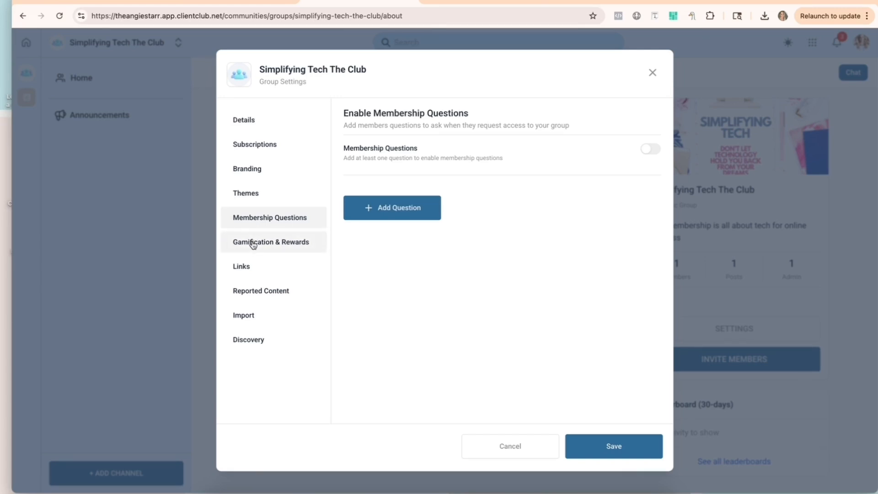
click(253, 244)
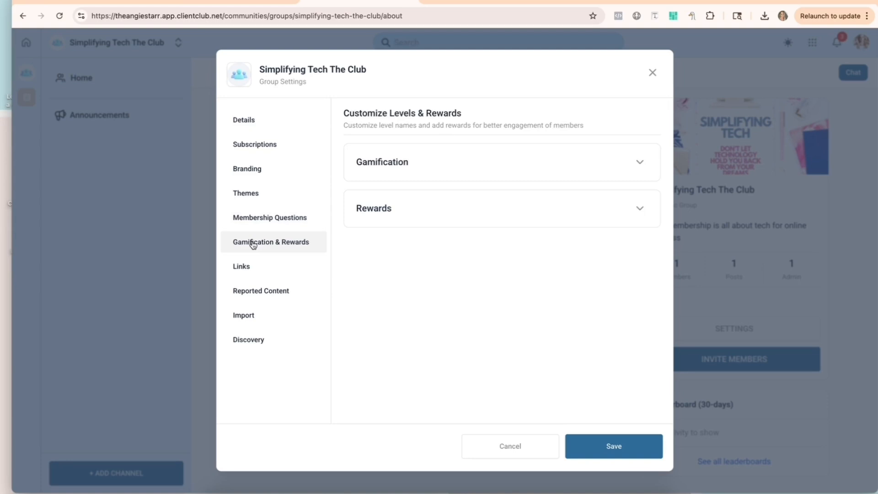
click(443, 207)
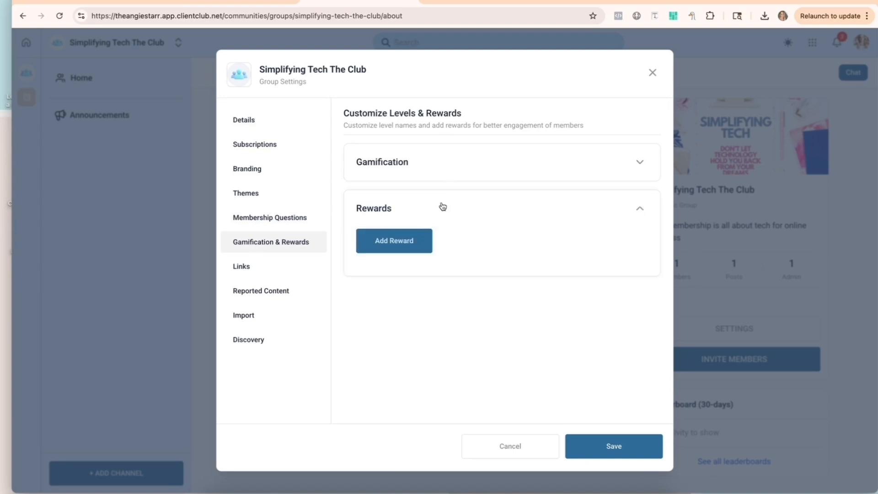
click(411, 162)
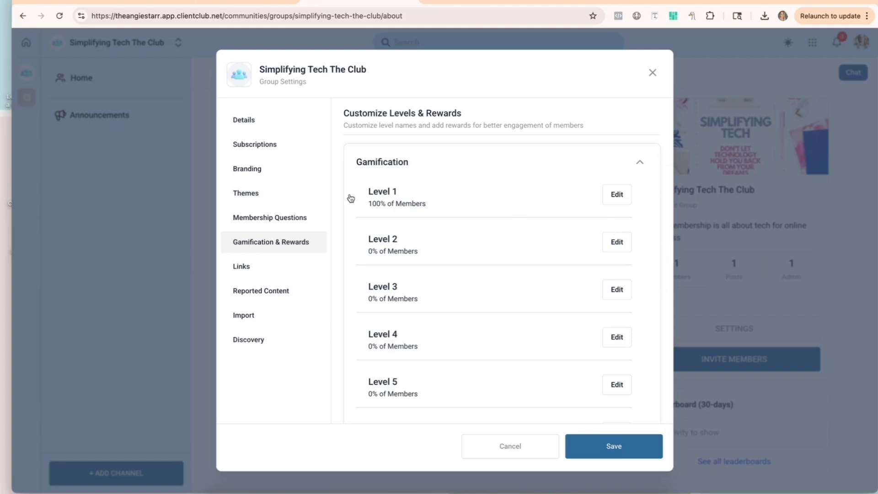
- Review the group's promotional links, reported content, import and discovery settings, switching Discovery off and back on
click(264, 272)
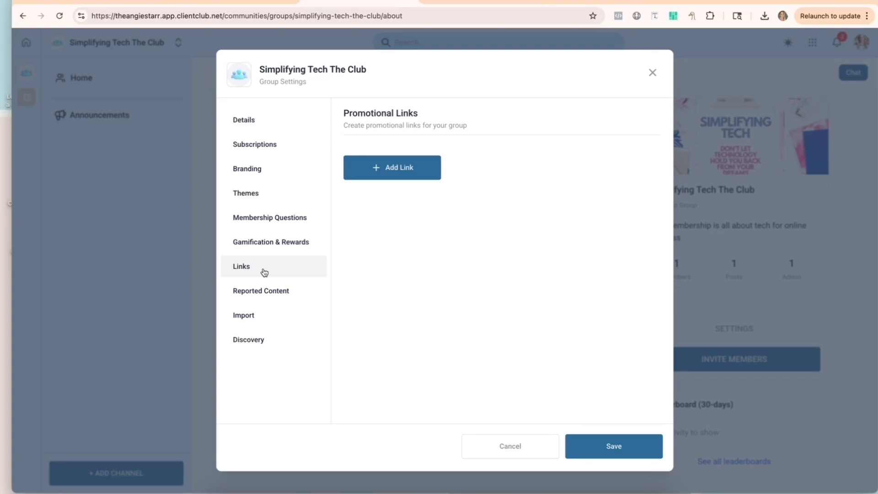
click(268, 295)
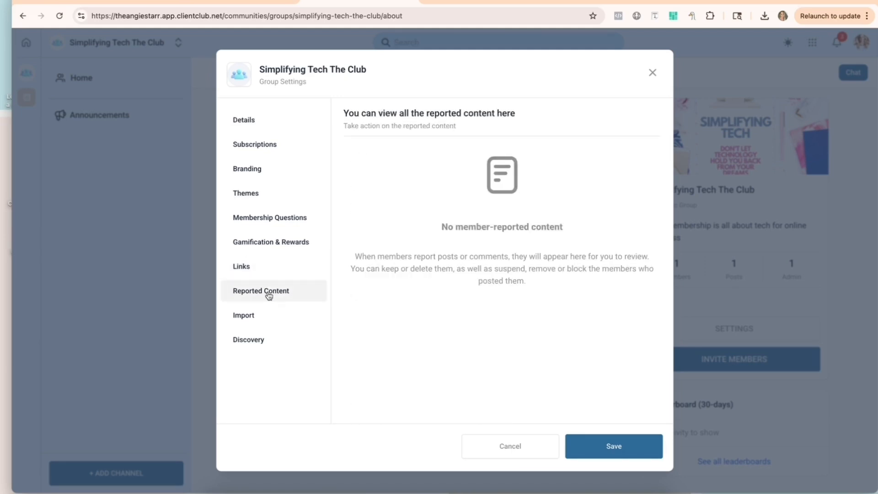
click(267, 315)
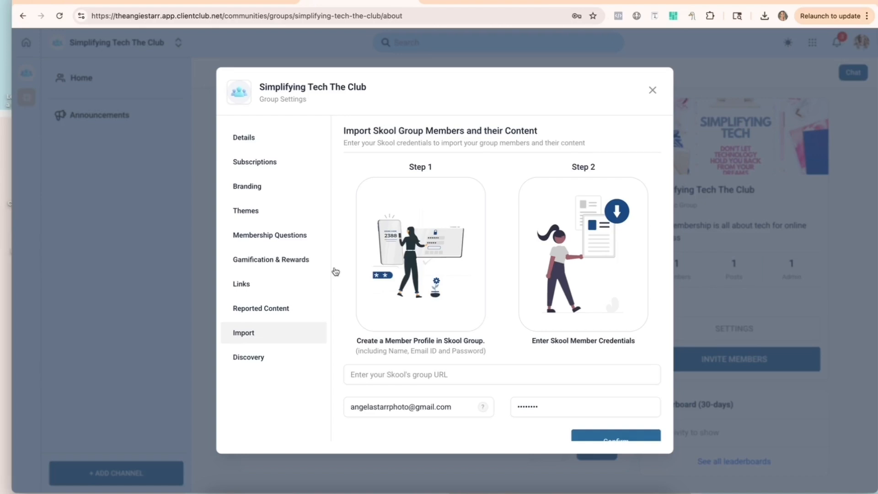
click(284, 357)
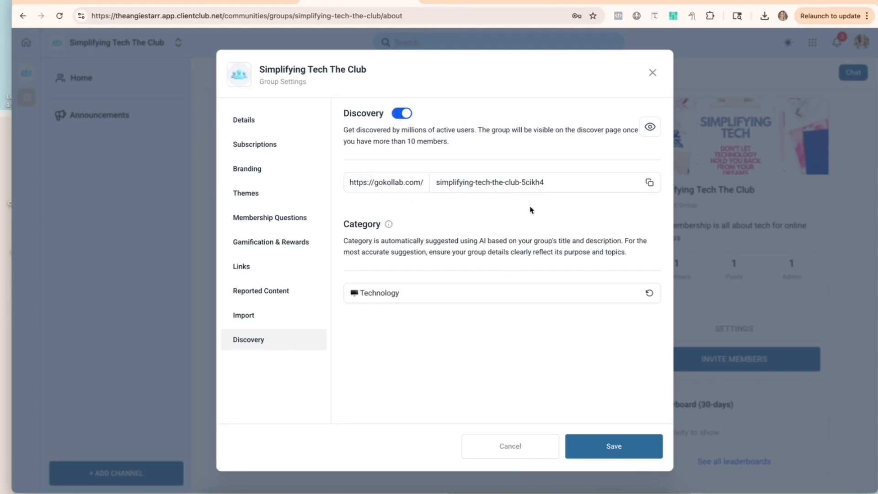
click(405, 115)
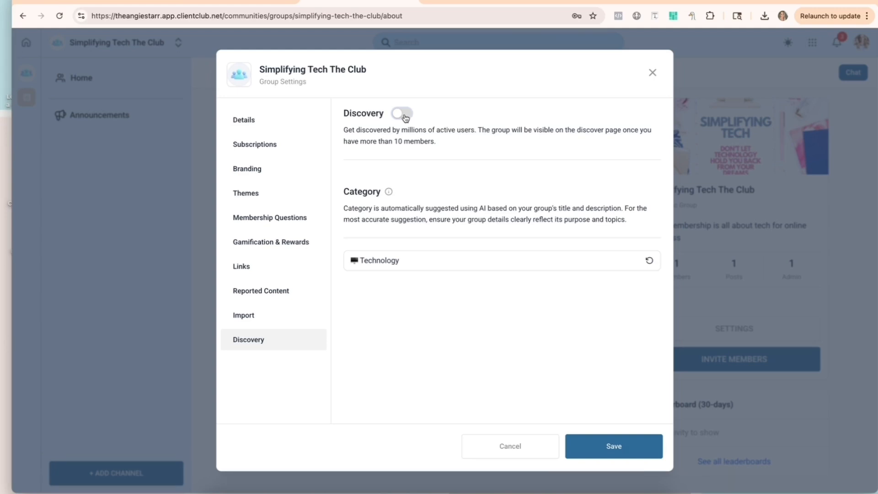
click(405, 114)
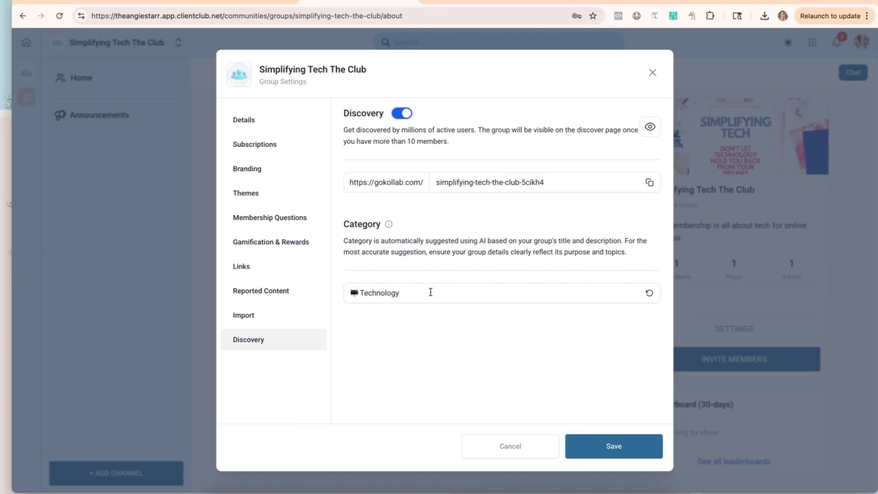
- Try to save the Azure Dreams theme for all group members, and close the settings, reverting the unsaved theme changes
click(609, 446)
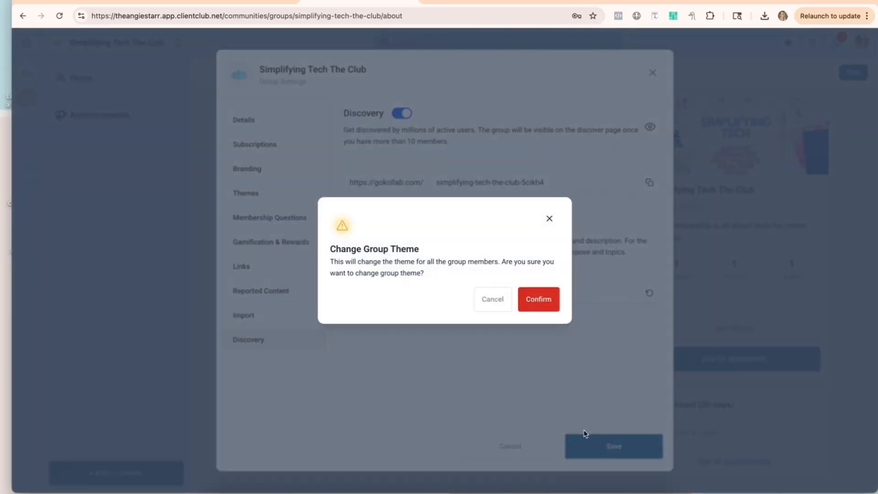
click(536, 299)
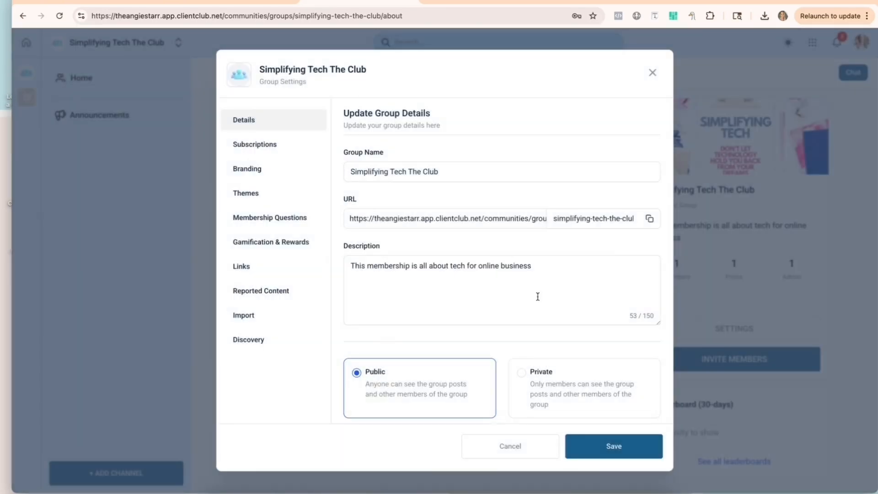
click(652, 72)
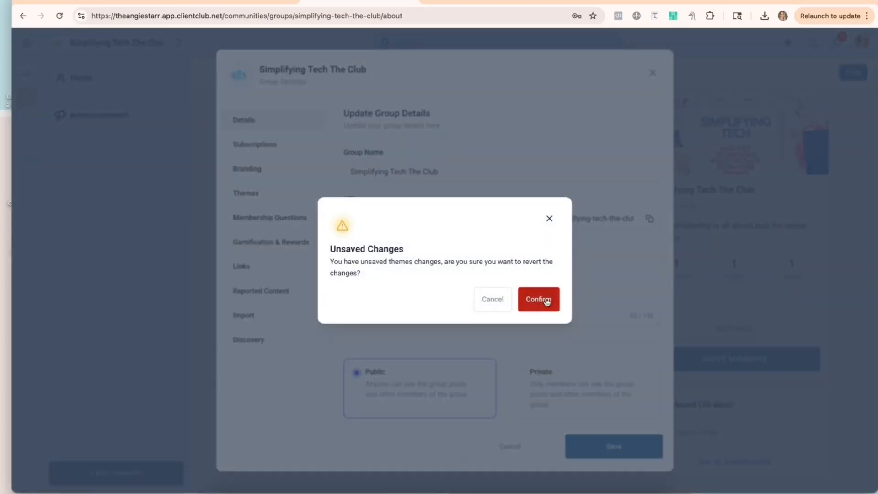
click(536, 299)
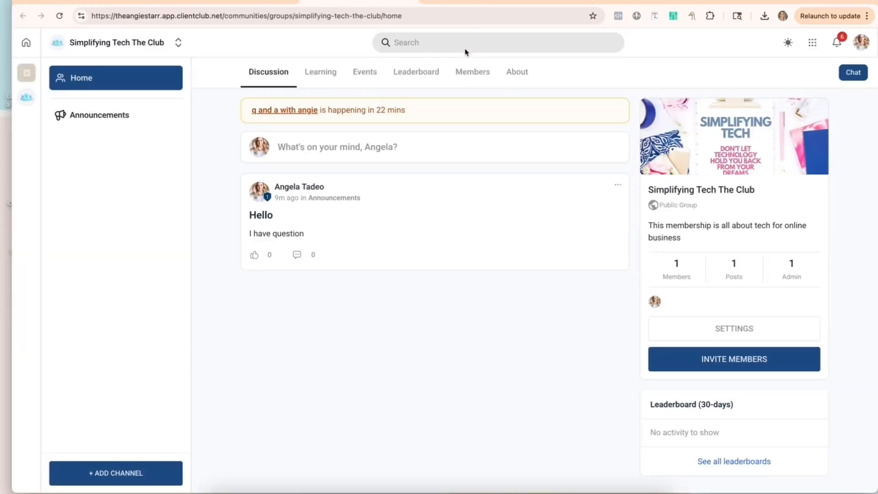
- Change the group's recurring monthly subscription price to US$23 and close the group settings
click(764, 337)
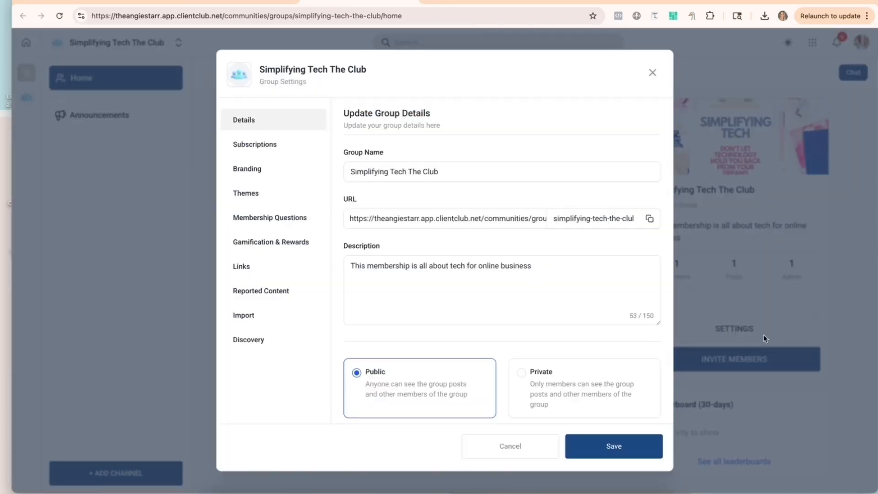
click(254, 144)
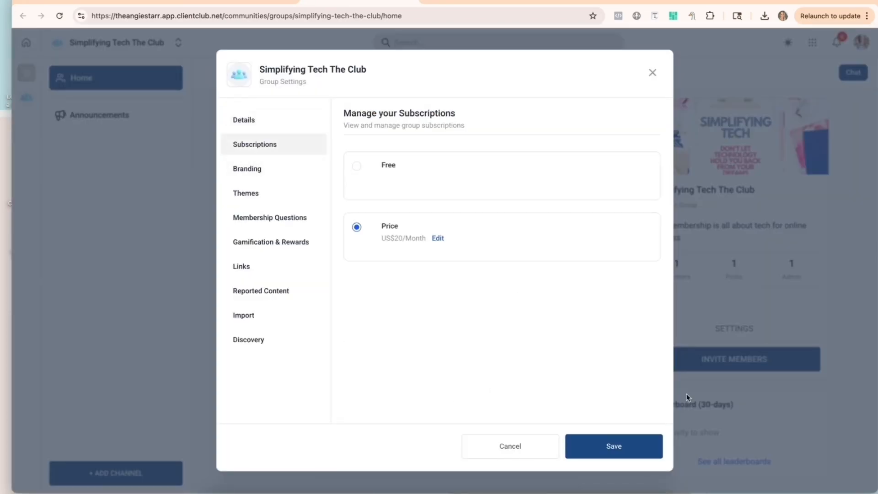
right_click(437, 238)
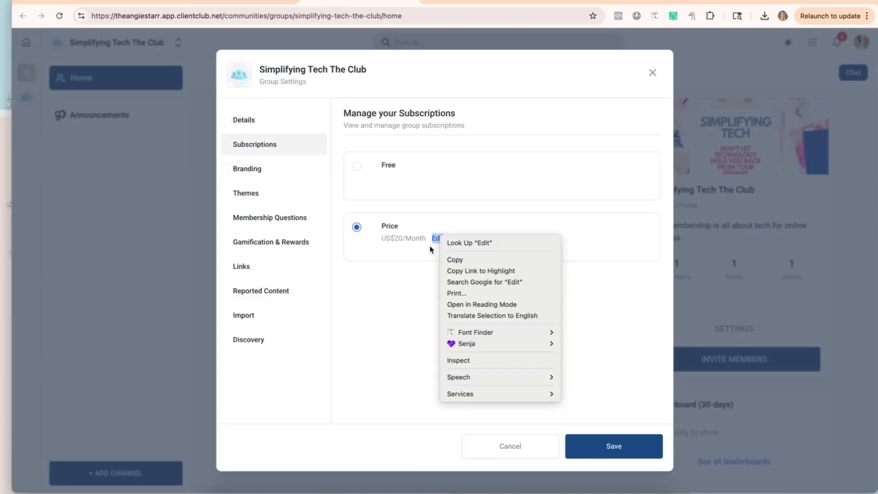
click(429, 249)
click(438, 238)
click(377, 166)
key(BackSpace)
text(3)
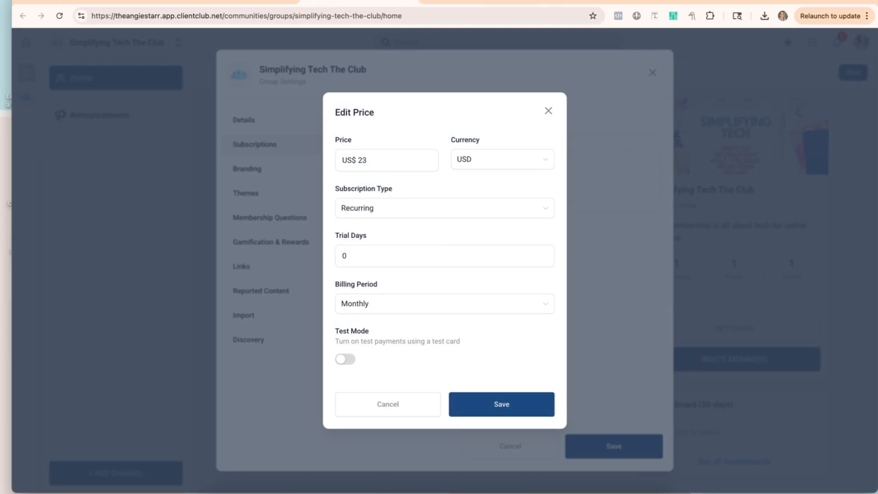
click(521, 410)
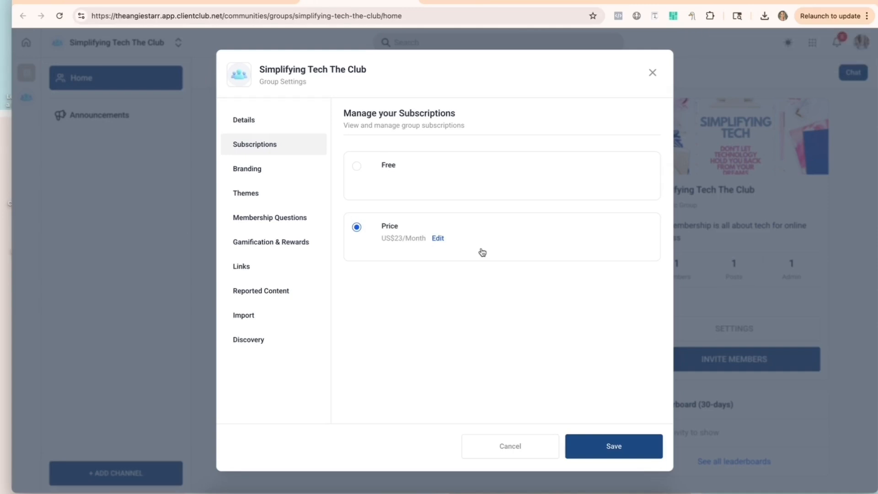
click(652, 73)
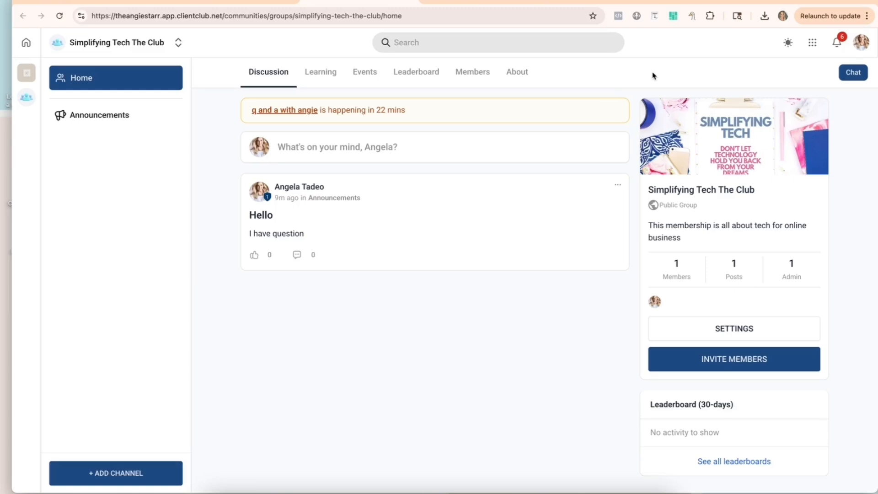